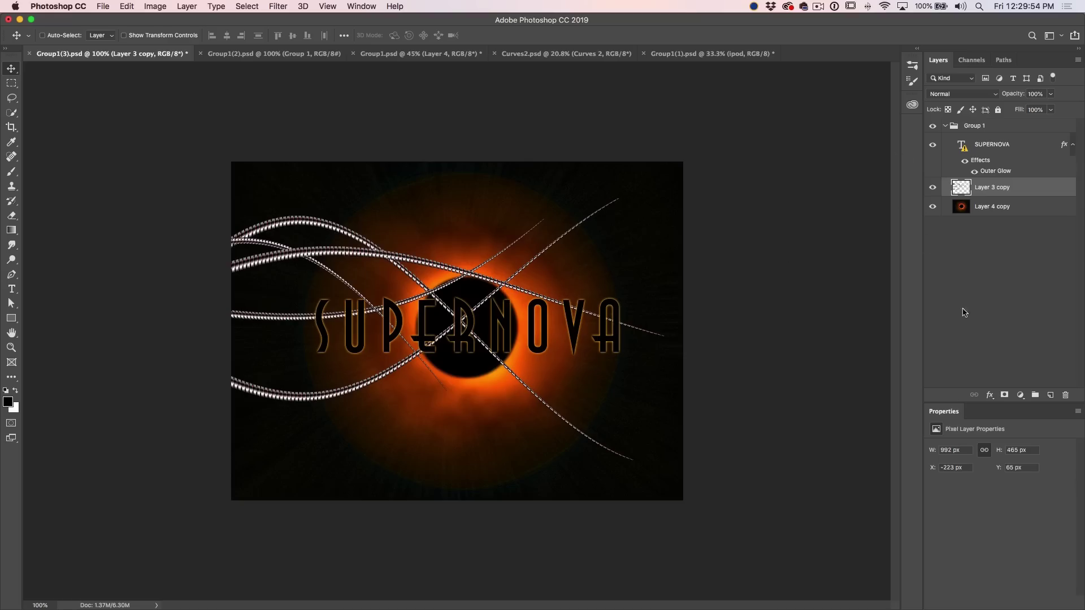
Step: Add a Curves adjustment with the Blue channel curve raised, then select its layer mask
left_click(1021, 395)
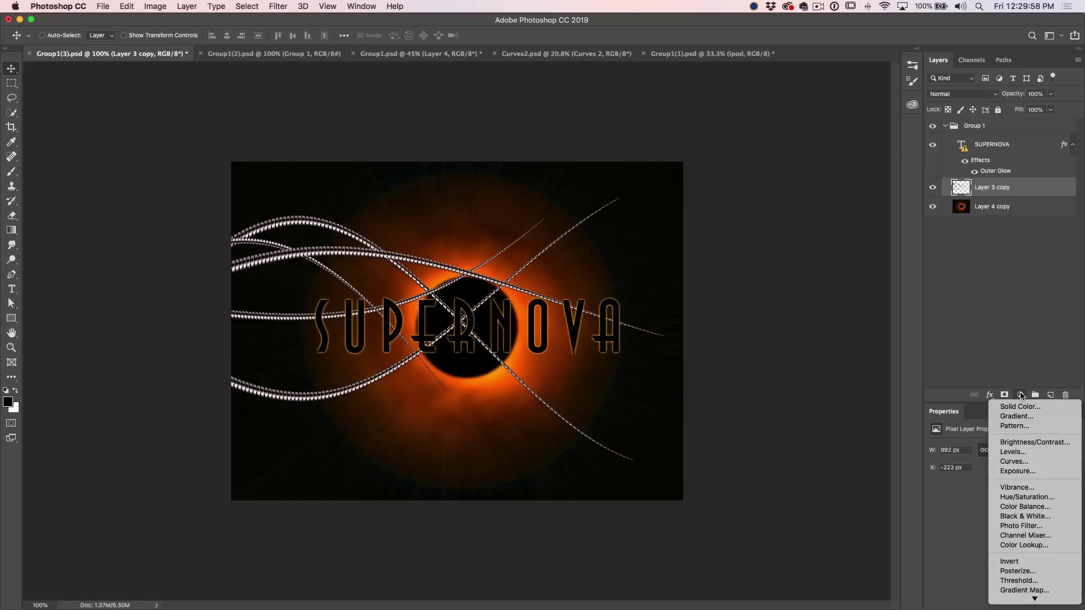
left_click(1021, 462)
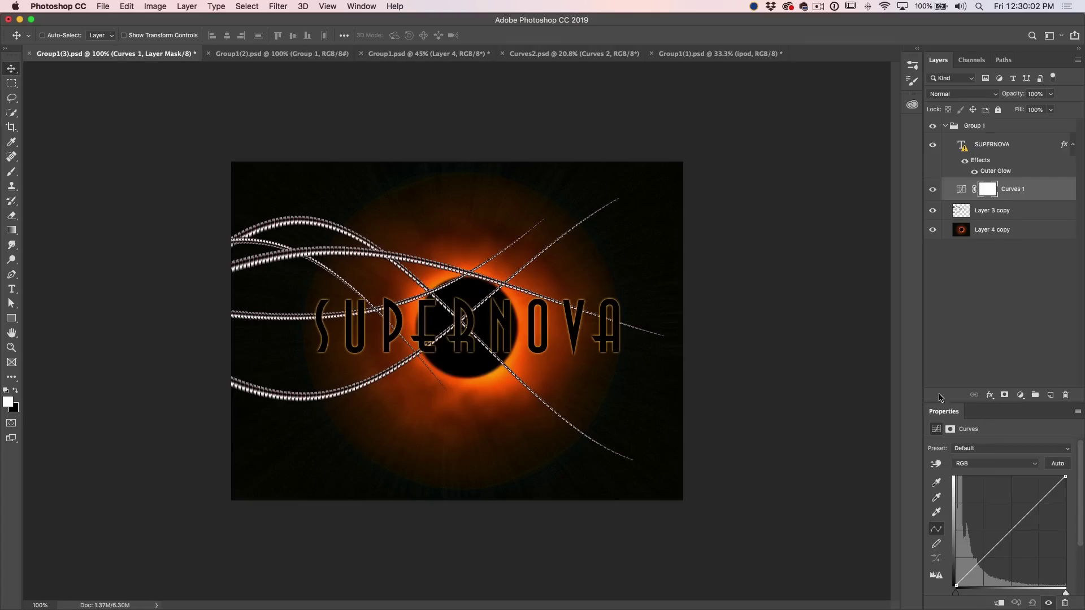
left_click(965, 467)
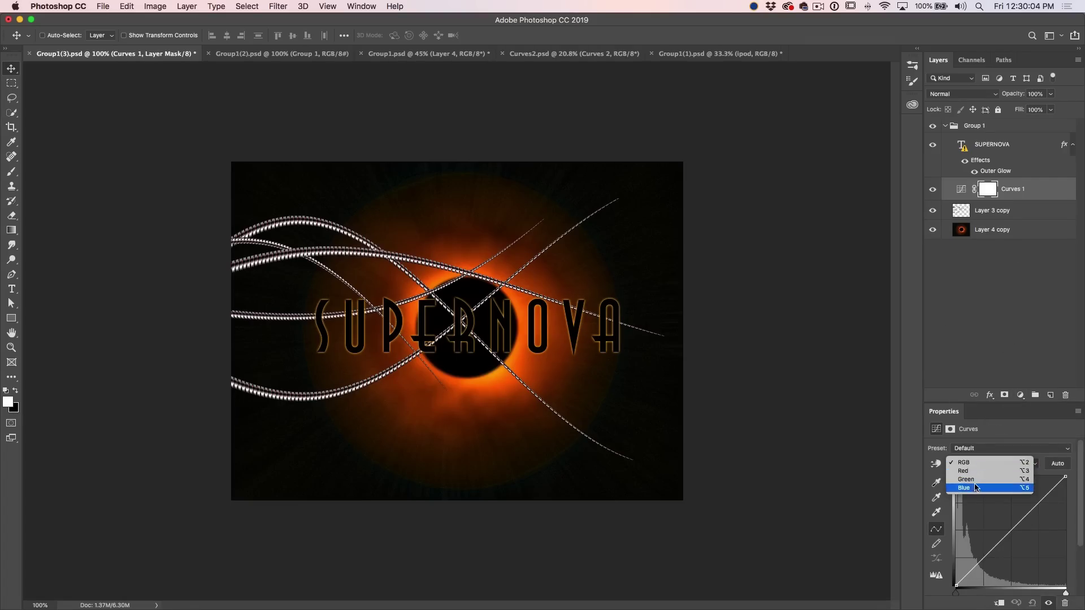
left_click(965, 488)
left_click_drag(984, 555, 979, 540)
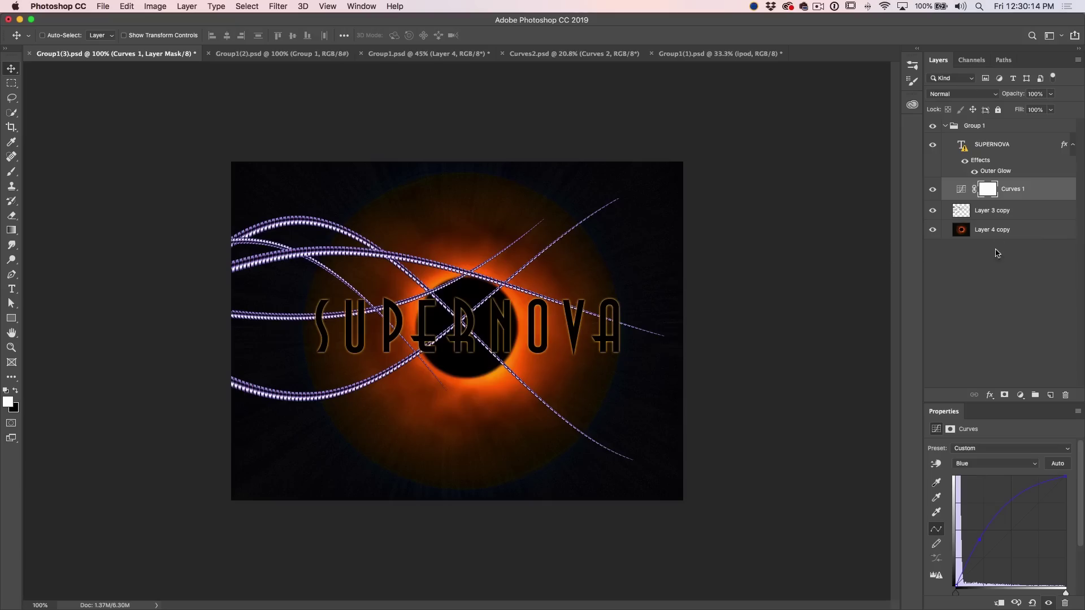
left_click(993, 186)
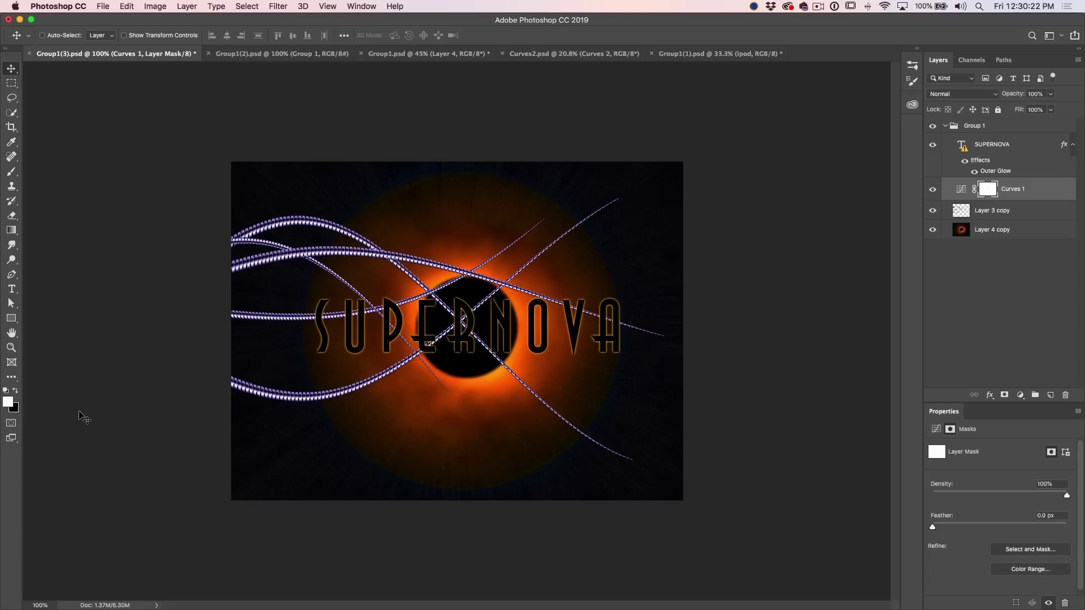
Step: Invert the Curves 1 mask to black, then brush white over the upper-right lines
key("super+i")
left_click(961, 188)
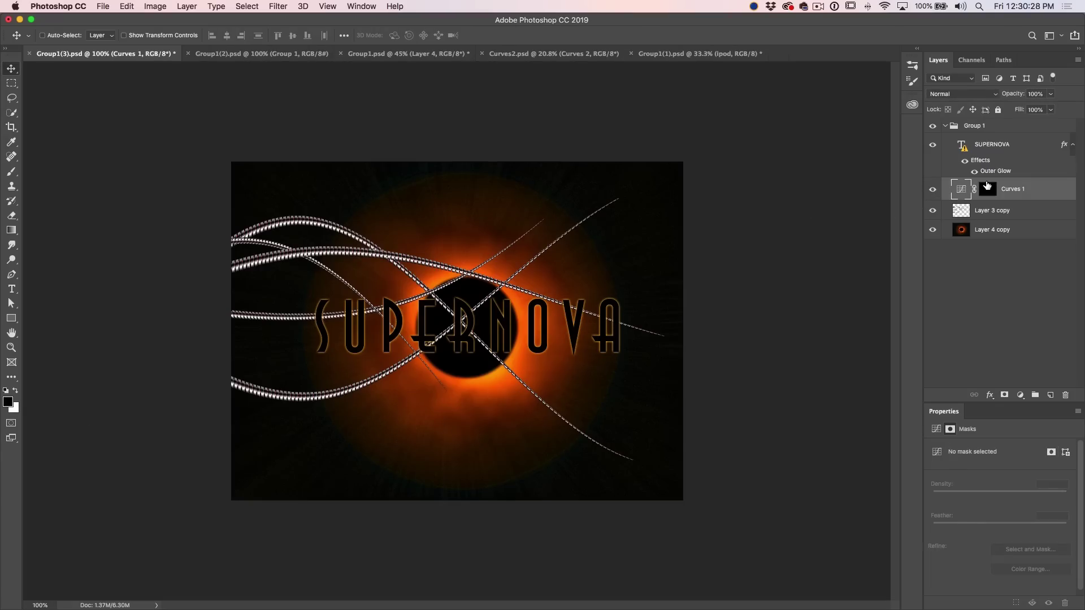
key("b")
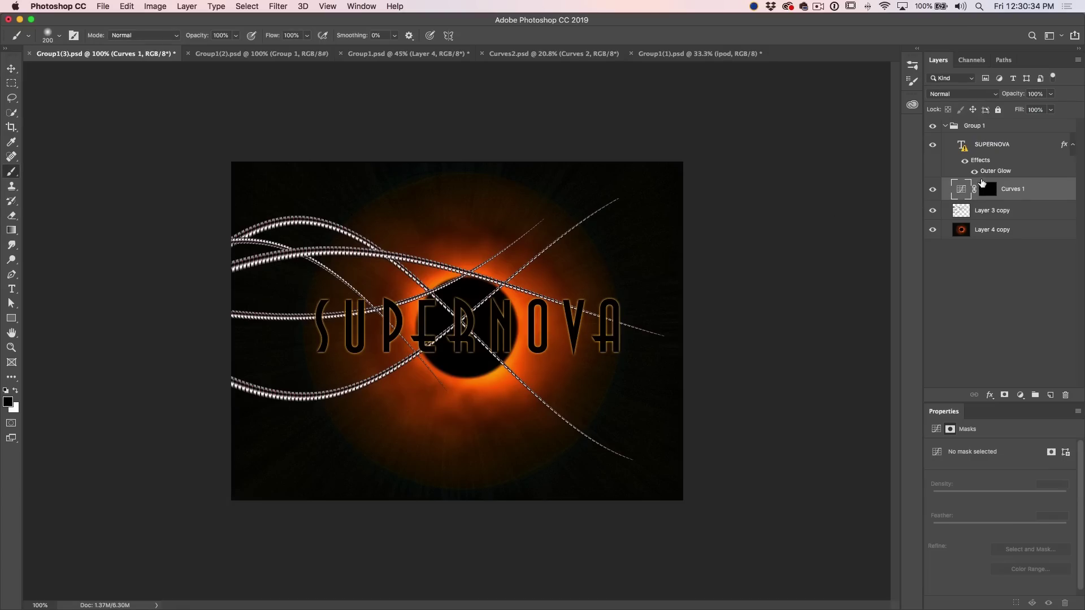
left_click(988, 189)
key("x")
mouse_move(335, 277)
left_mouse_down()
mouse_move(410, 300)
mouse_move(558, 294)
mouse_move(608, 214)
mouse_move(515, 258)
mouse_move(582, 313)
mouse_move(497, 363)
mouse_move(617, 400)
left_mouse_up()
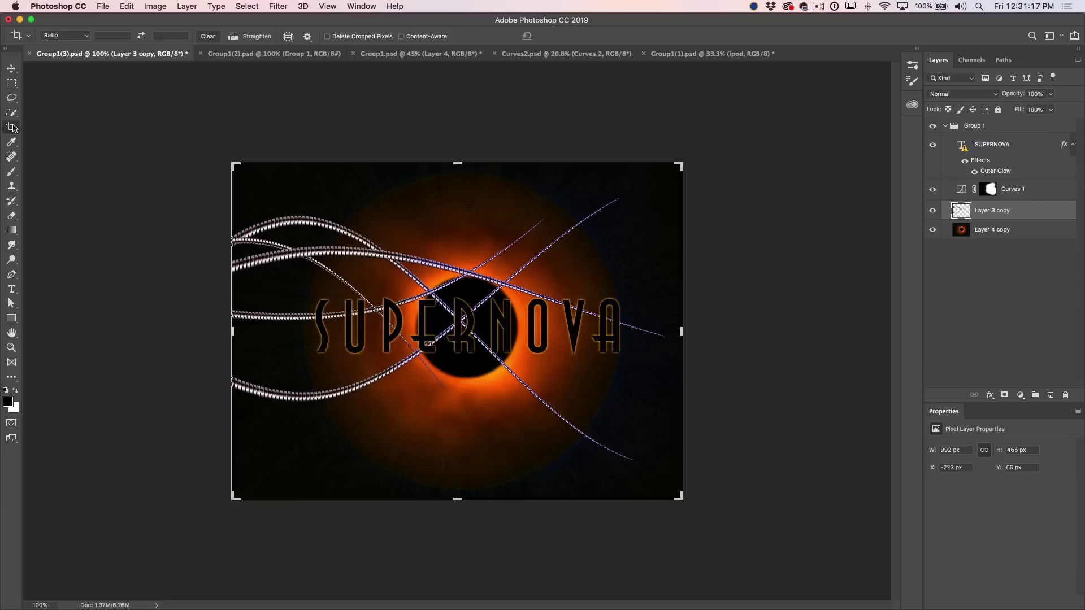
Step: Drag the crop's left edge out past the image, then cancel the crop
left_click_drag(233, 334, 204, 331)
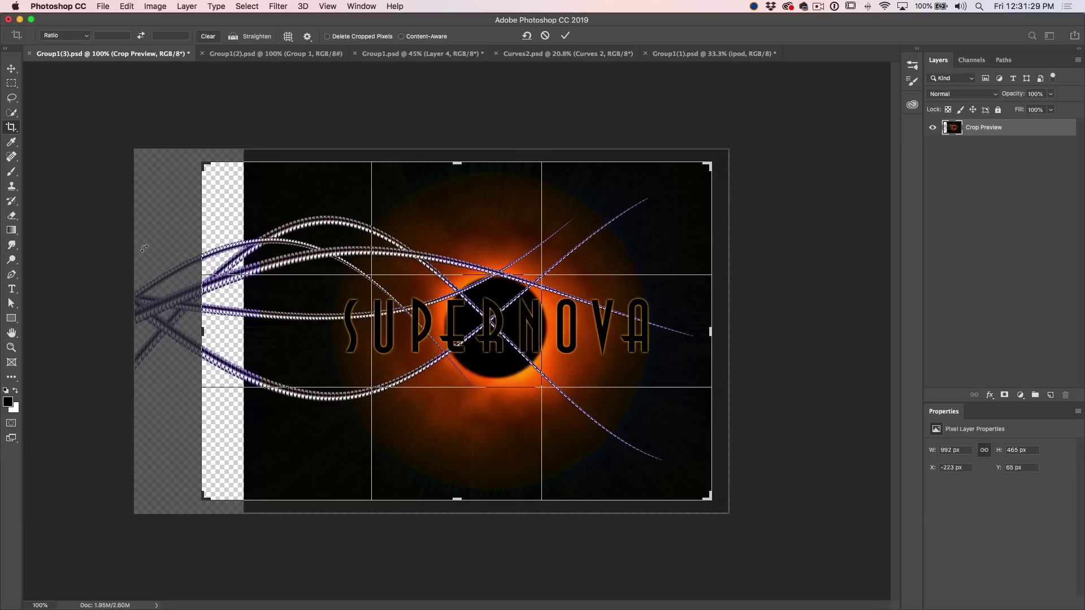
key("Escape")
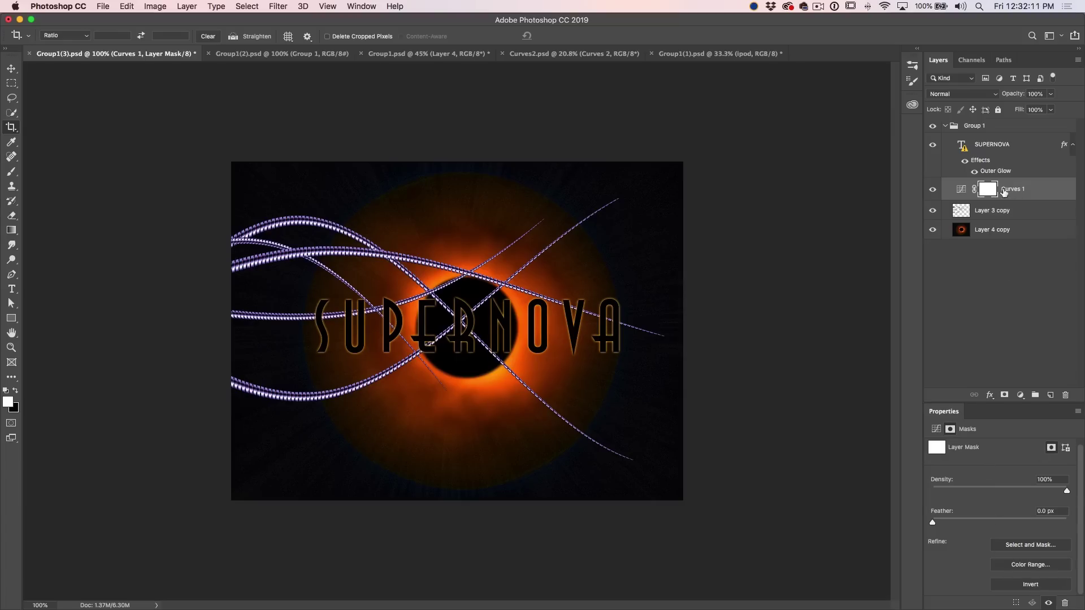
Step: Invert the Curves mask, paint blue back onto the upper-right lines, and widen the canvas leftward with Crop
key("super+i")
key("b")
mouse_move(758, 228)
left_mouse_down()
mouse_move(599, 193)
mouse_move(491, 270)
mouse_move(477, 359)
mouse_move(630, 316)
mouse_move(503, 296)
mouse_move(613, 228)
left_mouse_up()
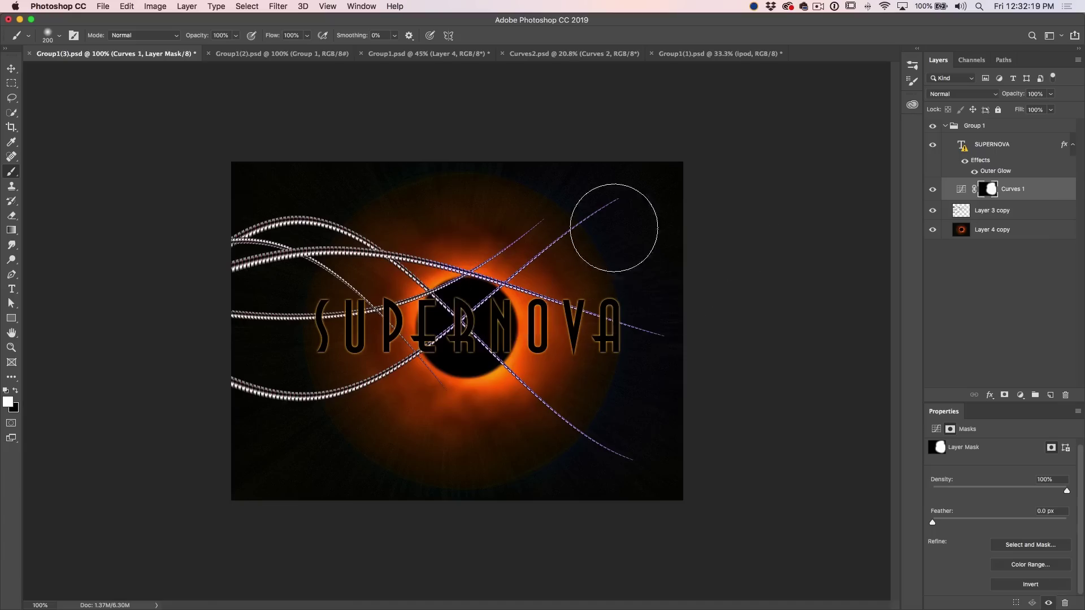
left_click(12, 127)
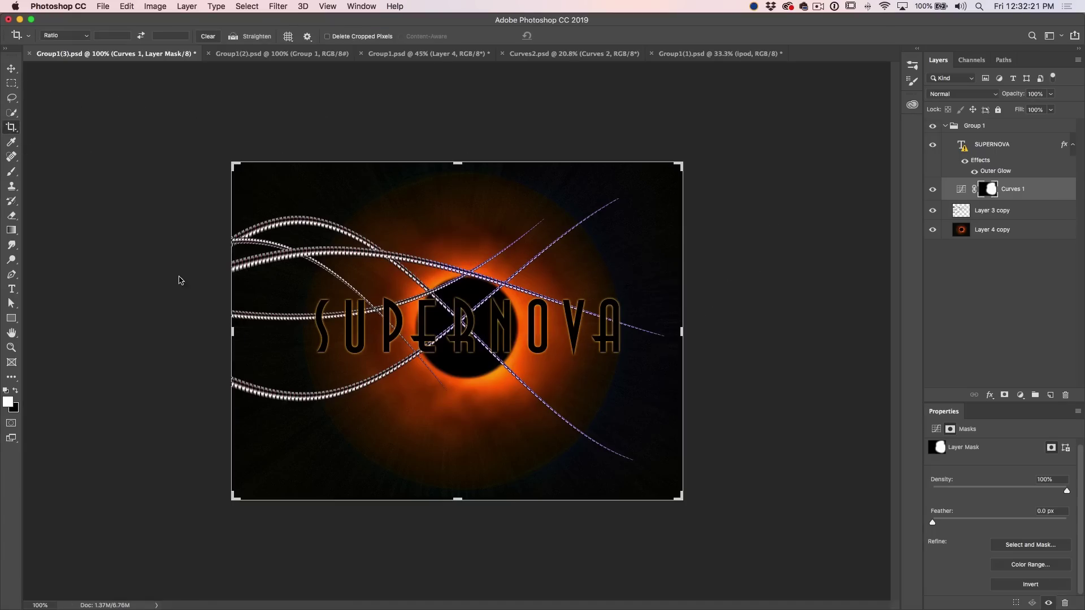
left_click_drag(233, 333, 210, 337)
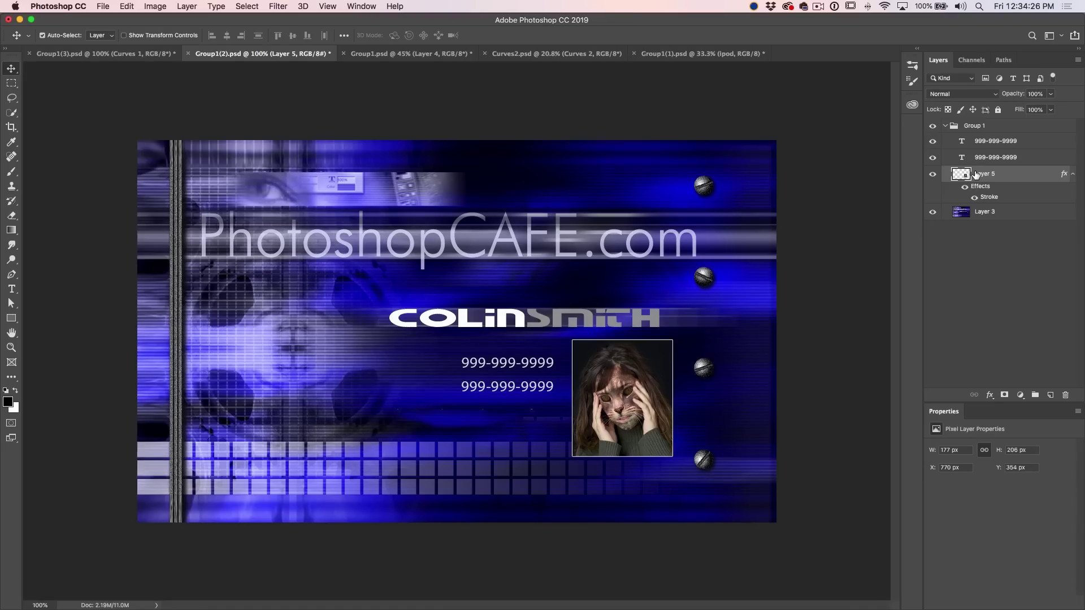
Step: Duplicate the Layer 5 portrait and hide the original
key("super+j")
left_click(933, 214)
left_click(933, 176)
left_click(933, 175)
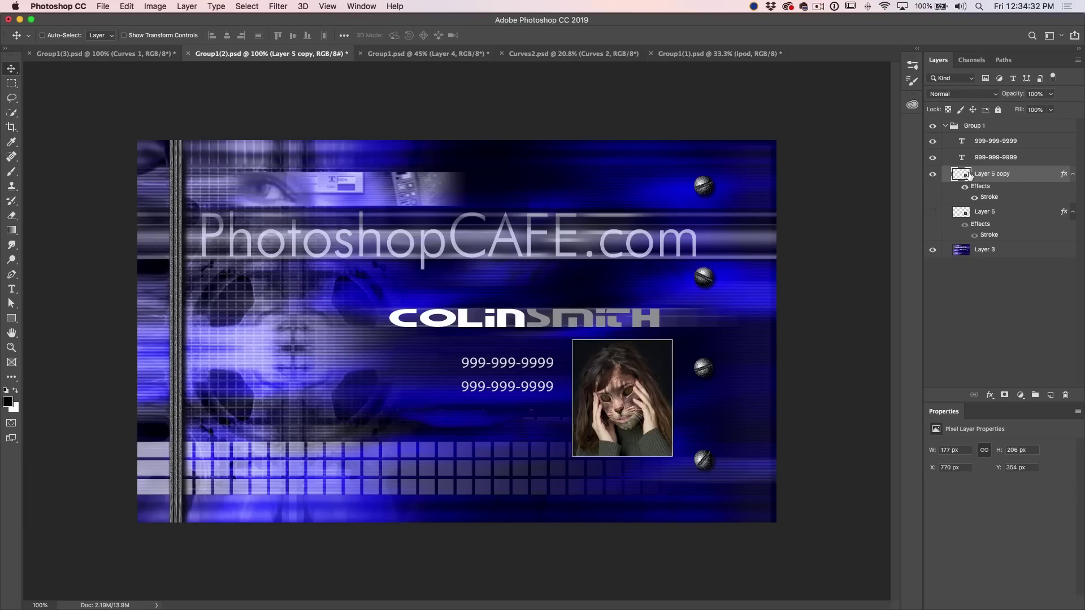
Step: Enlarge the portrait copy and reposition it on the card
key("super+t")
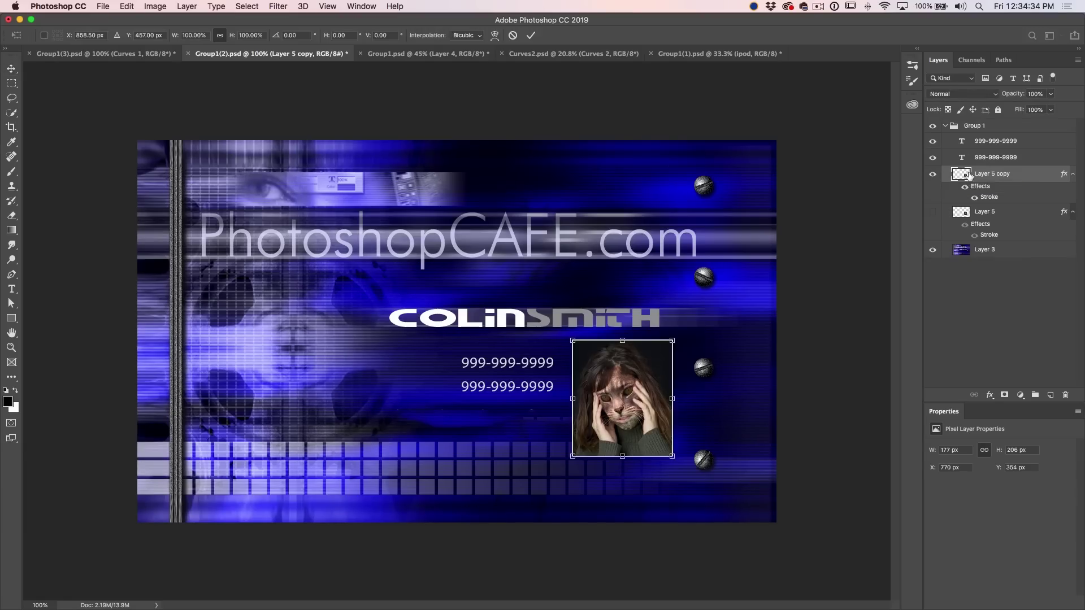
left_click_drag(573, 338, 454, 203)
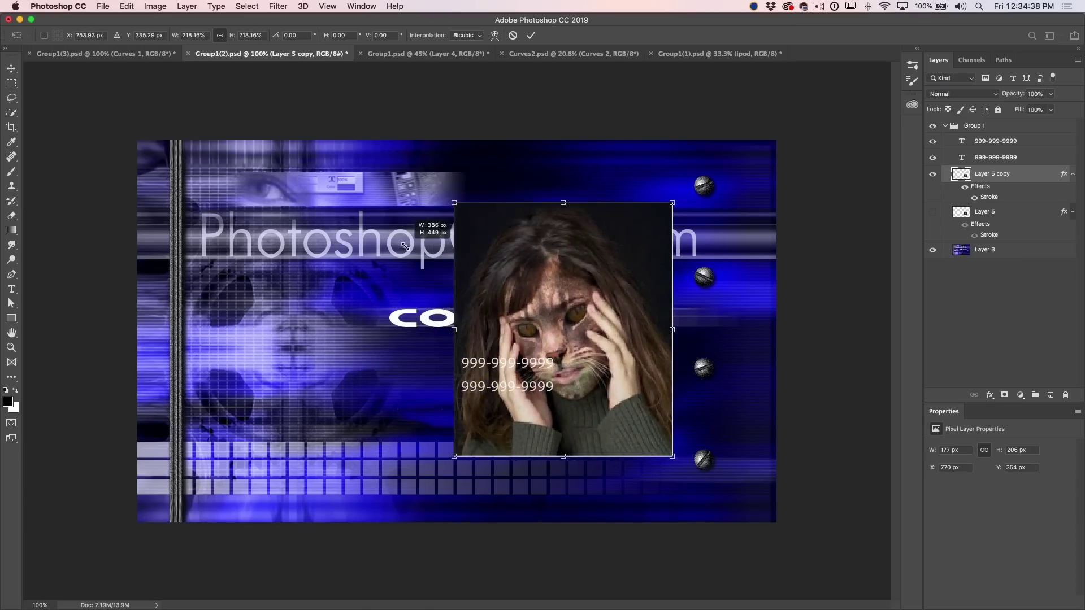
key("Return")
left_click_drag(582, 241, 308, 285)
left_click_drag(281, 390, 545, 322)
Step: Shrink the copy to about 178×207 px and move it left under the phone numbers
key("ctrl+t")
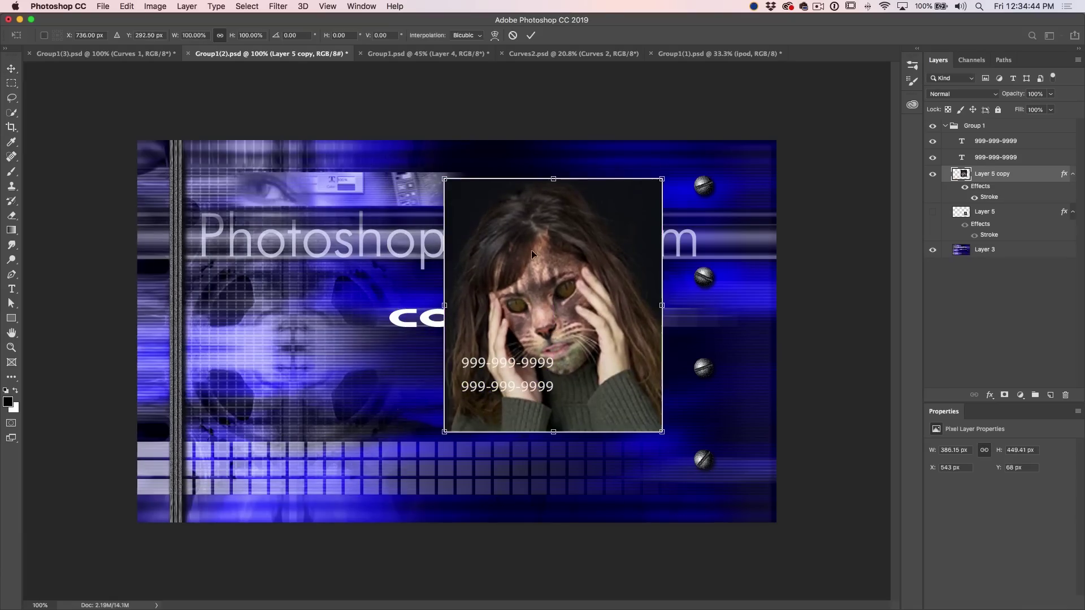
left_click_drag(442, 176, 595, 355)
key("Return")
left_click_drag(634, 393, 672, 450)
key("super+t")
key("Return")
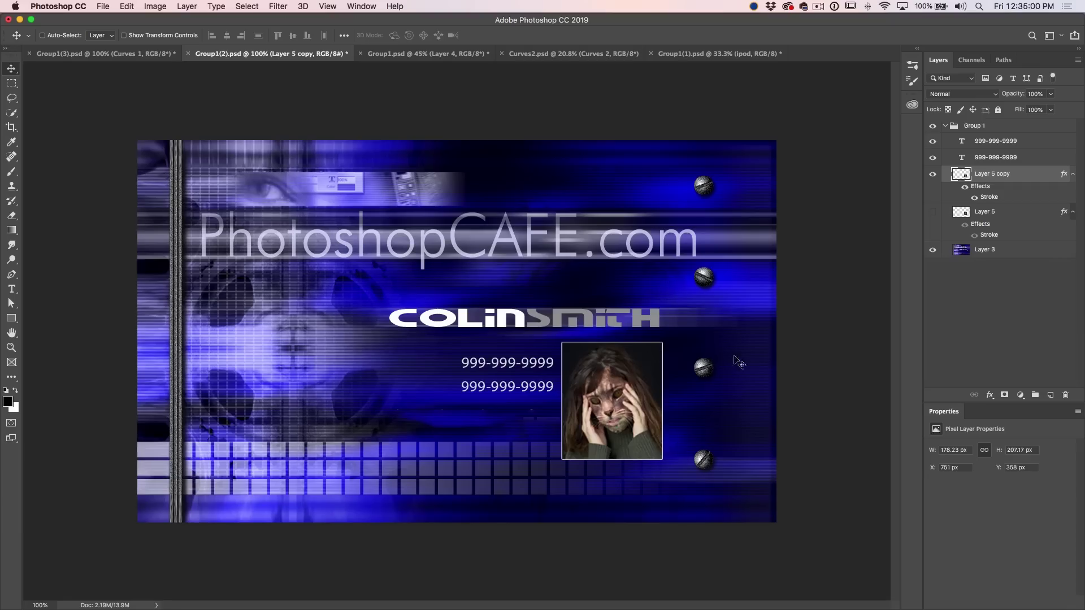
left_click_drag(642, 380, 525, 380)
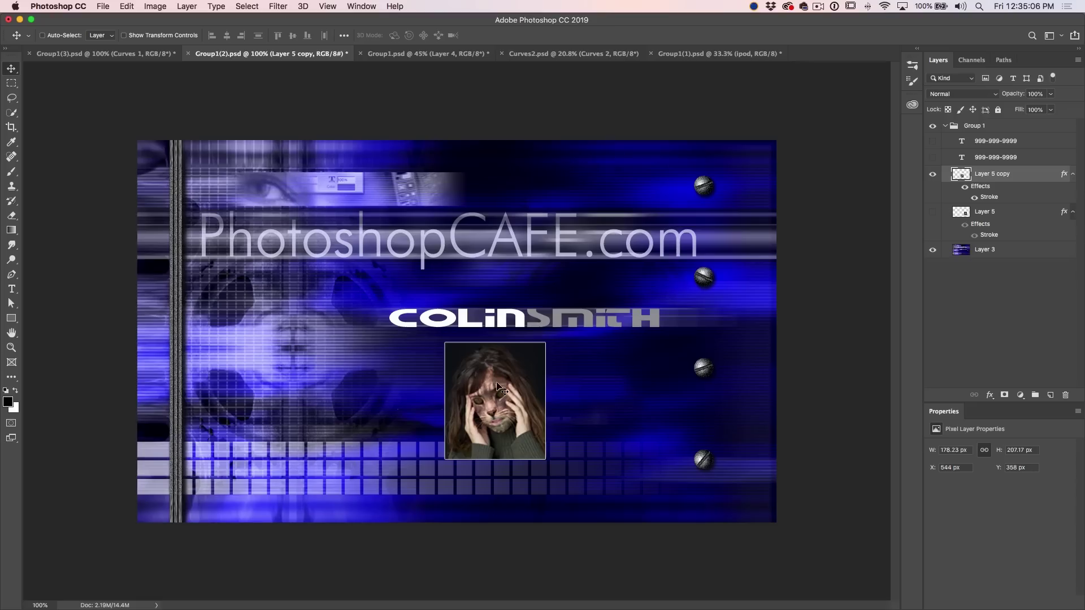
Step: Show Layer 5 again and duplicate it, placing the third portrait further right
left_click(932, 214)
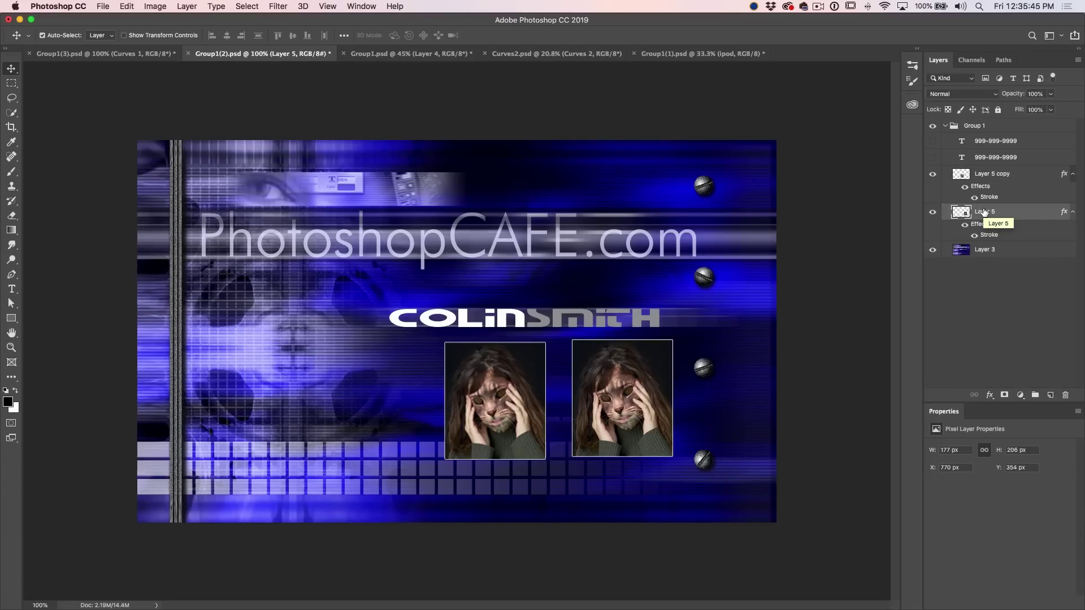
key("super+j")
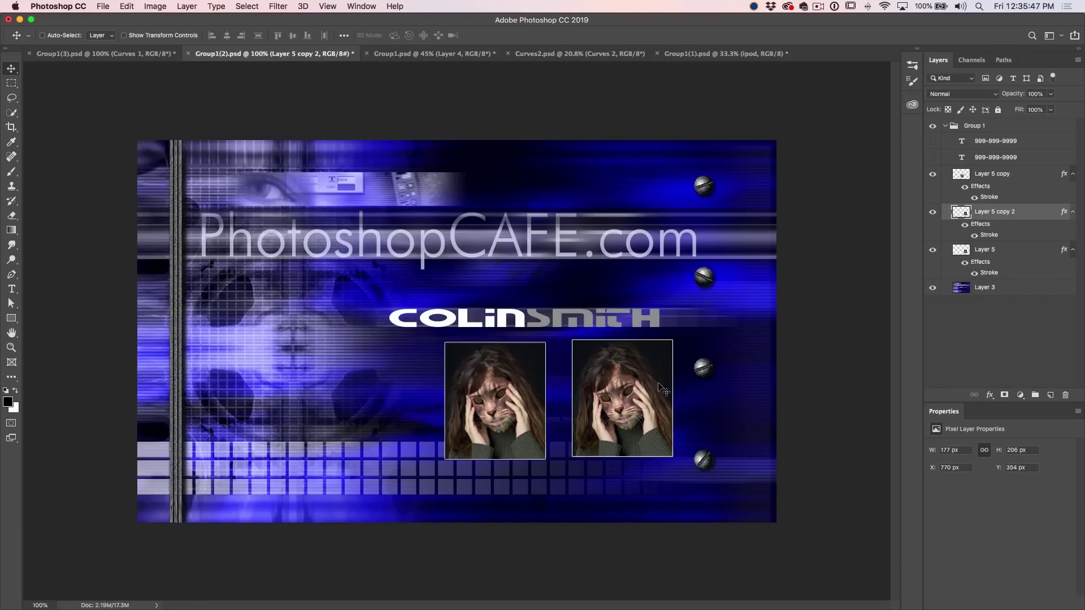
left_click_drag(660, 387, 750, 381)
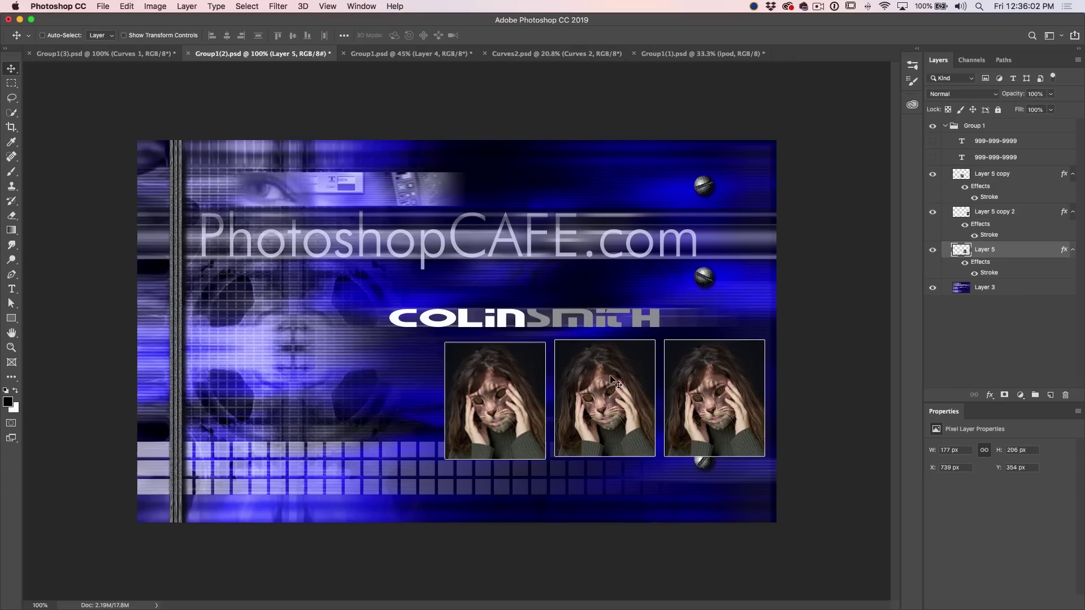
Step: Convert Layer 5 to a smart object and enlarge the middle photo to about 262%
right_click(989, 252)
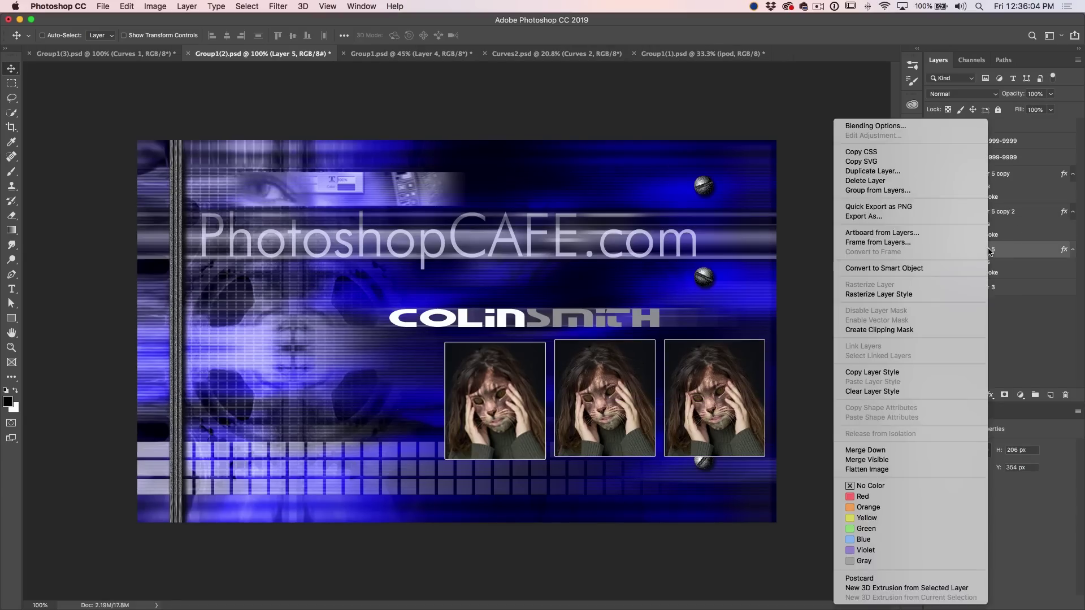
left_click(951, 269)
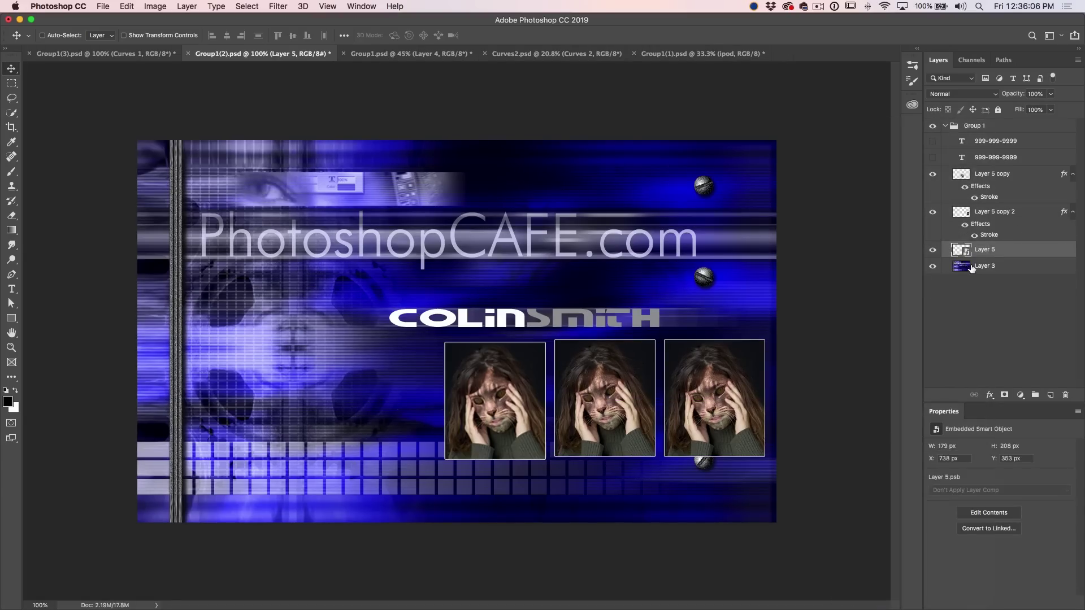
key("super+t")
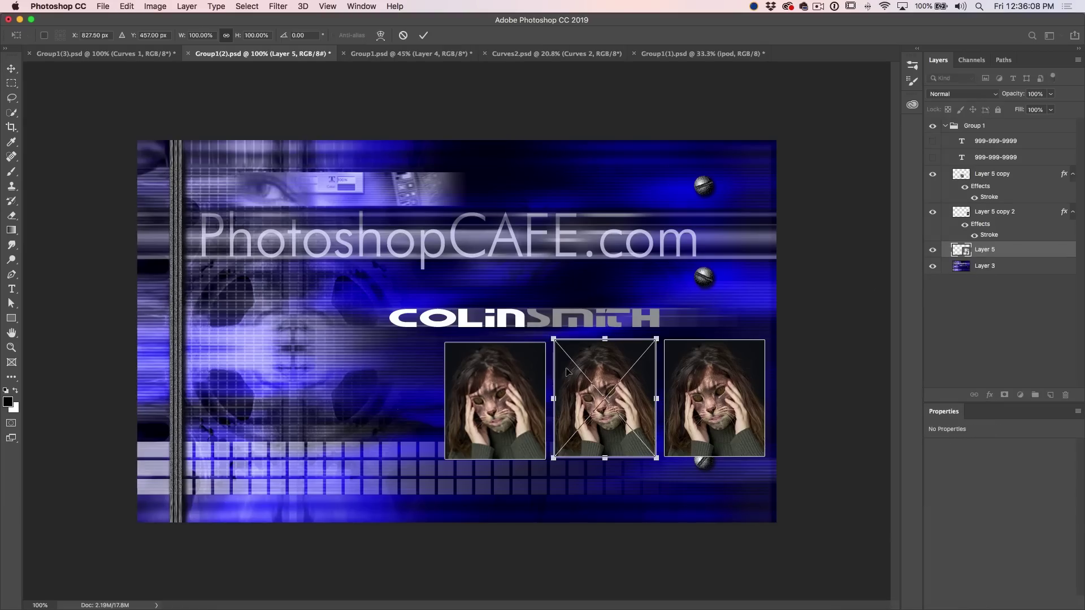
left_click_drag(554, 341, 290, 229)
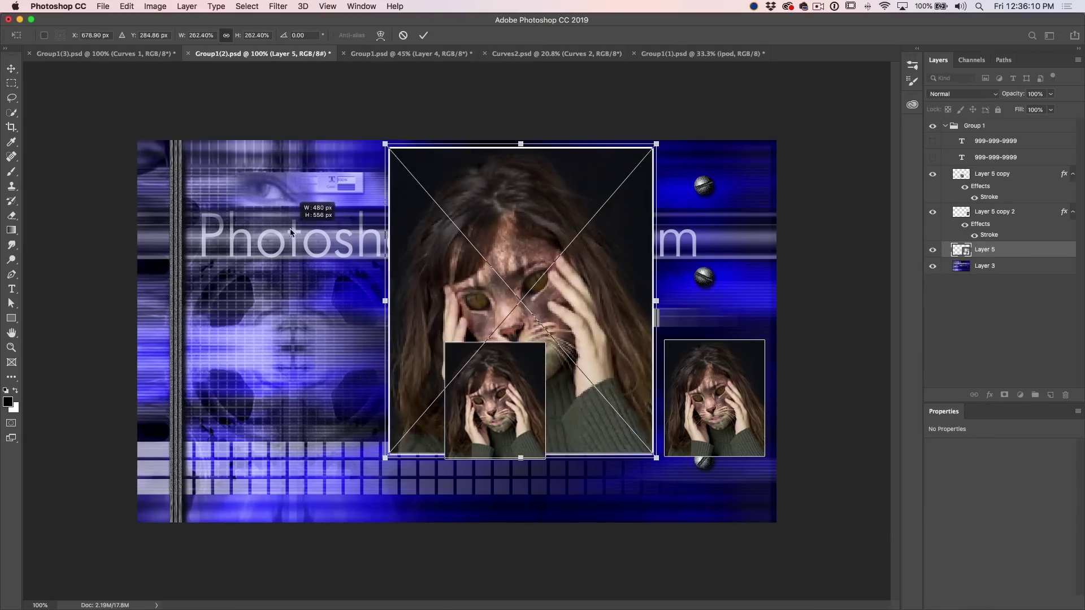
key("Return")
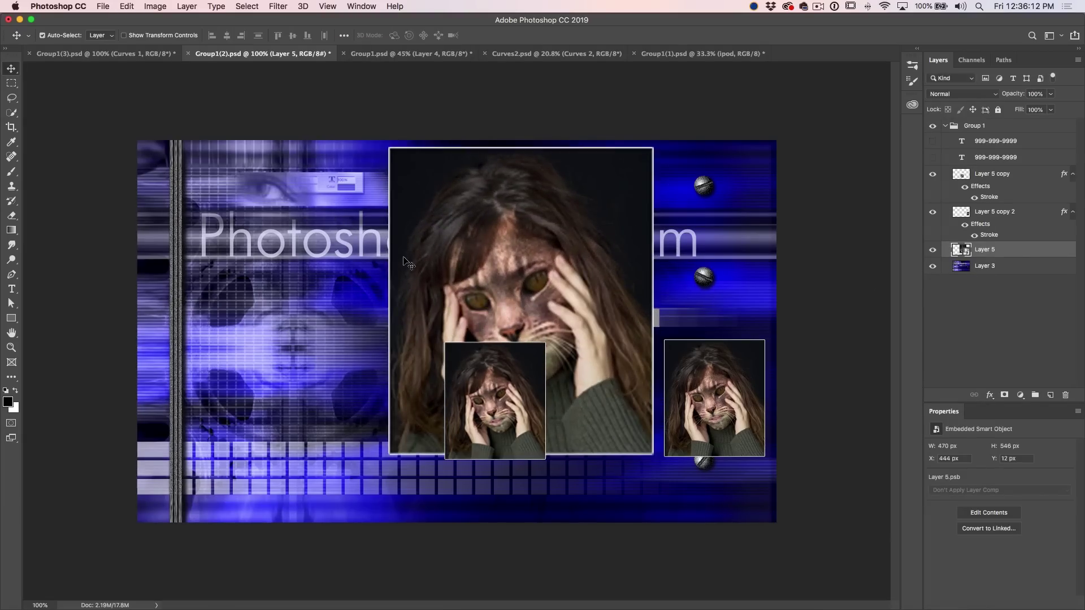
Step: Shrink the photo to about 41%, then scale it back up to fill the middle slot
key("super+t")
left_click_drag(385, 143, 620, 403)
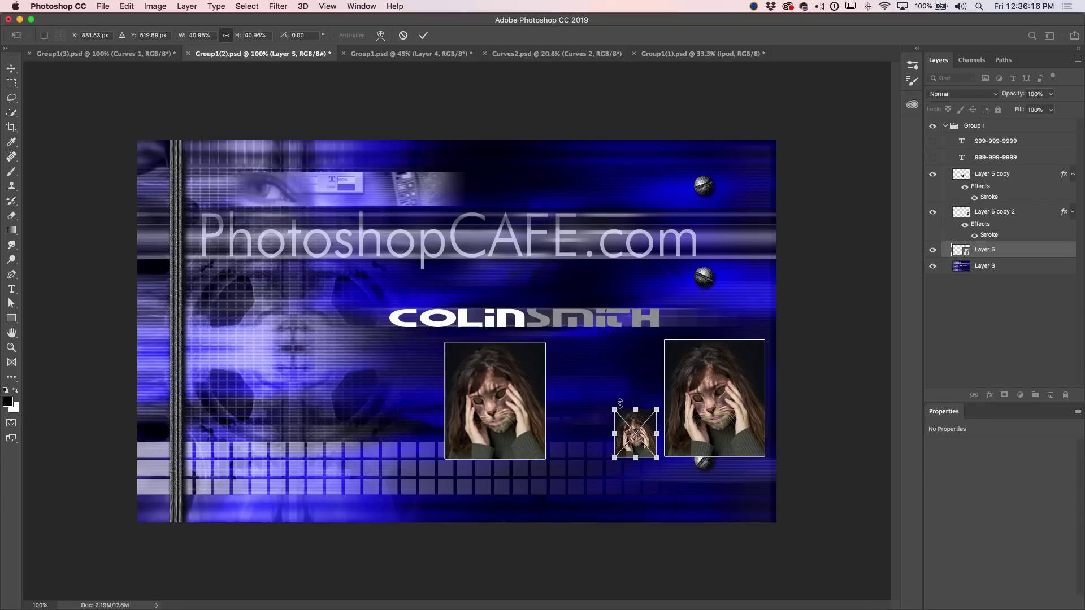
key("Return")
key("super+t")
left_click_drag(614, 406, 556, 336)
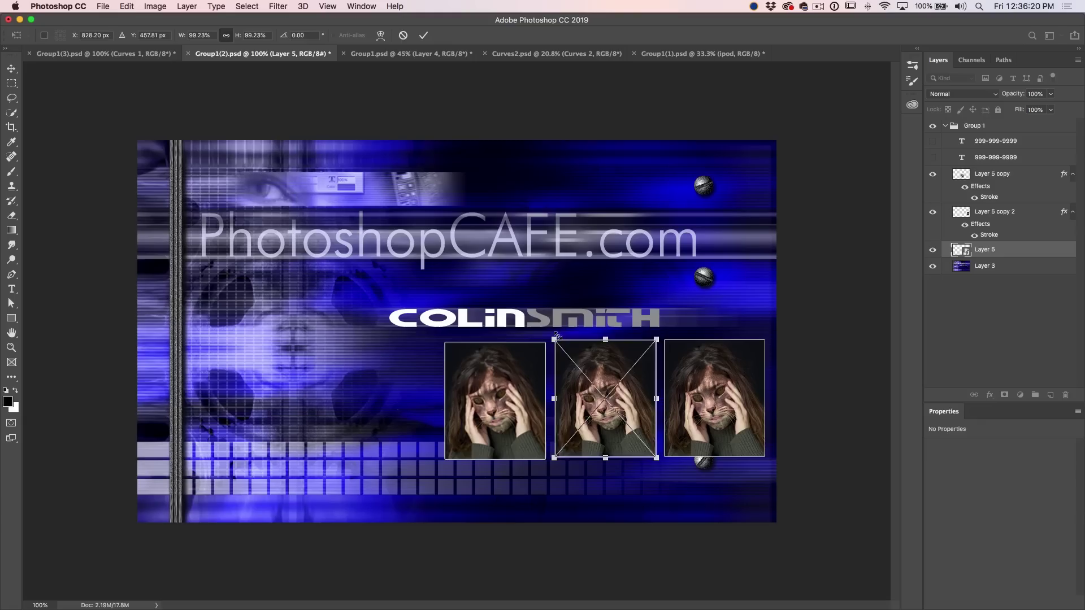
key("Return")
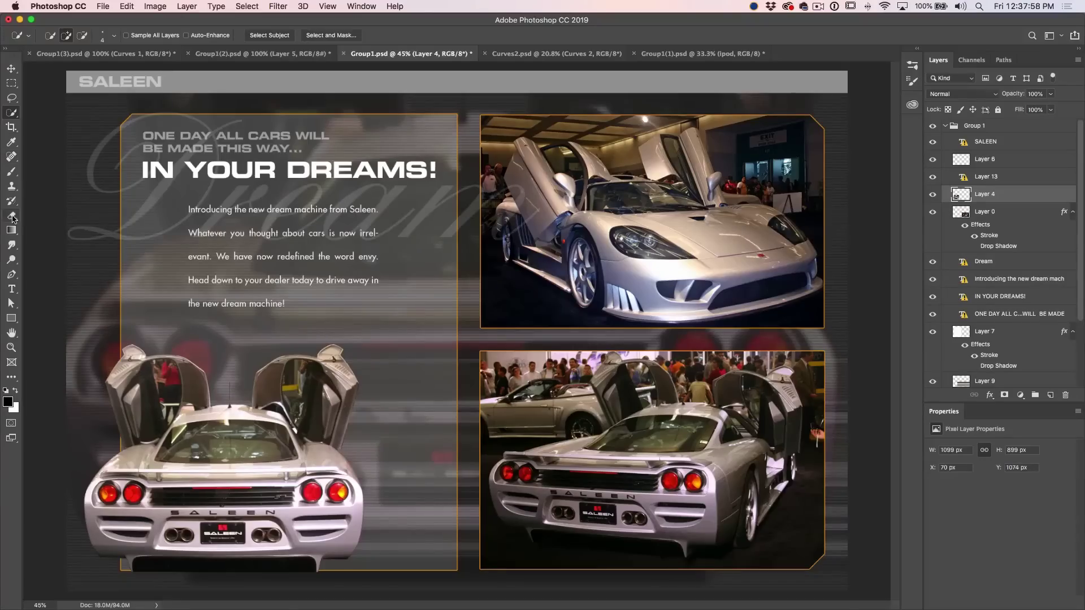
Step: Select the Eraser tool for the Group1.psd Saleen advert
left_click(12, 216)
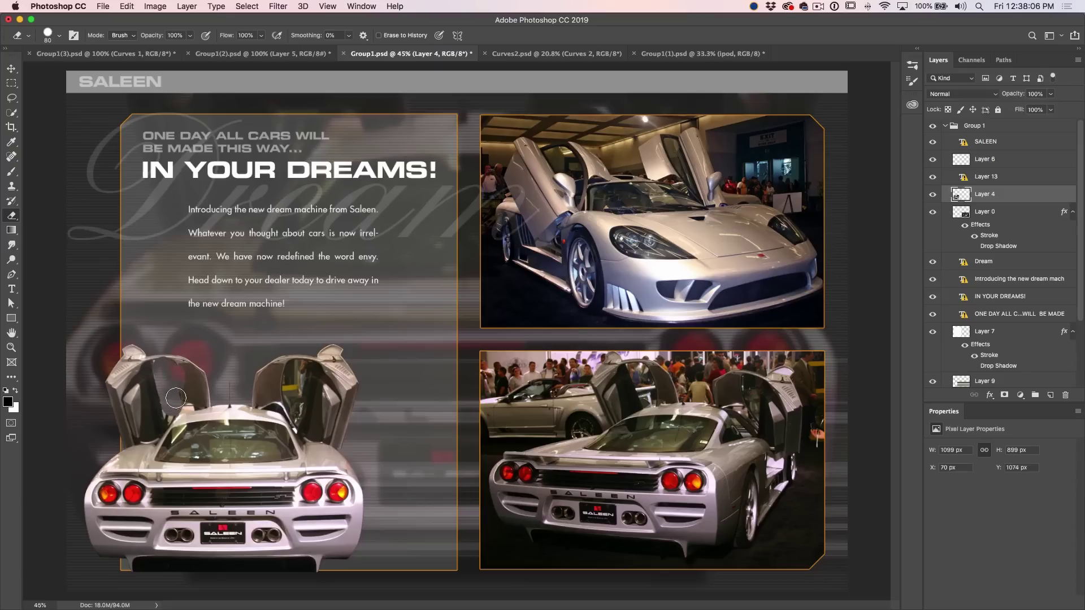
Step: Isolate Layer 4's rear-view car by toggling its visibility
left_click(933, 195, "alt")
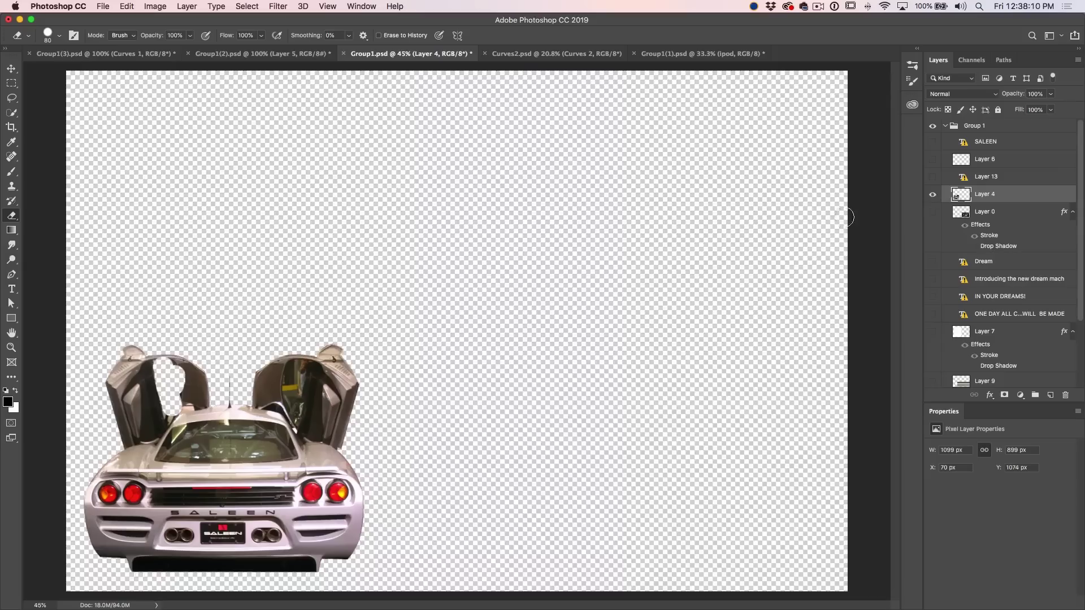
left_click(933, 196)
left_click(933, 195)
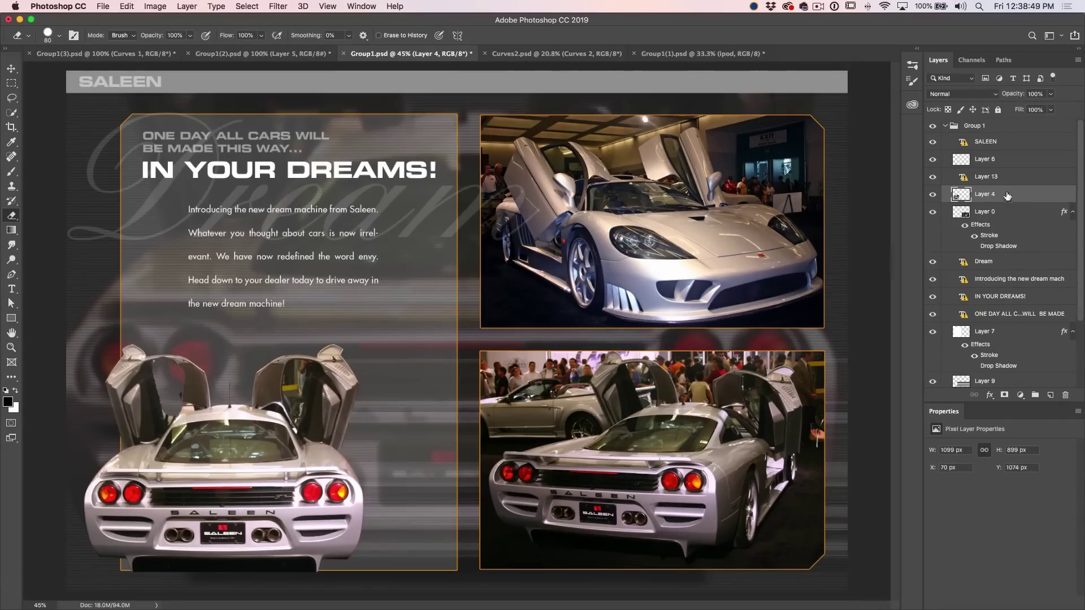
Step: Add a layer mask to Layer 4 and brush out, then restore, the car's raised right door
left_click(1003, 395)
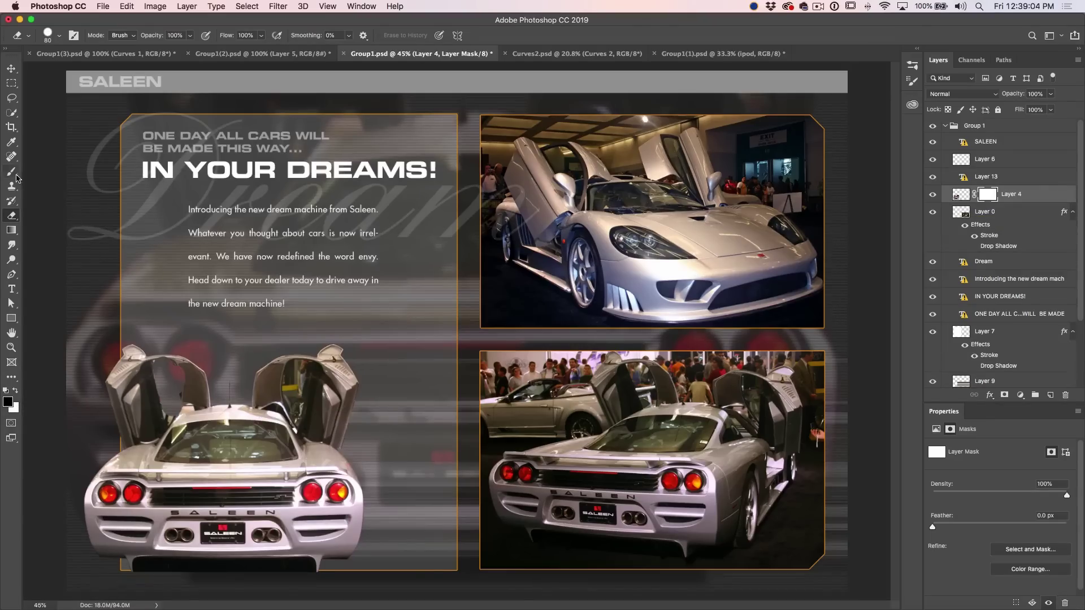
left_click(12, 173)
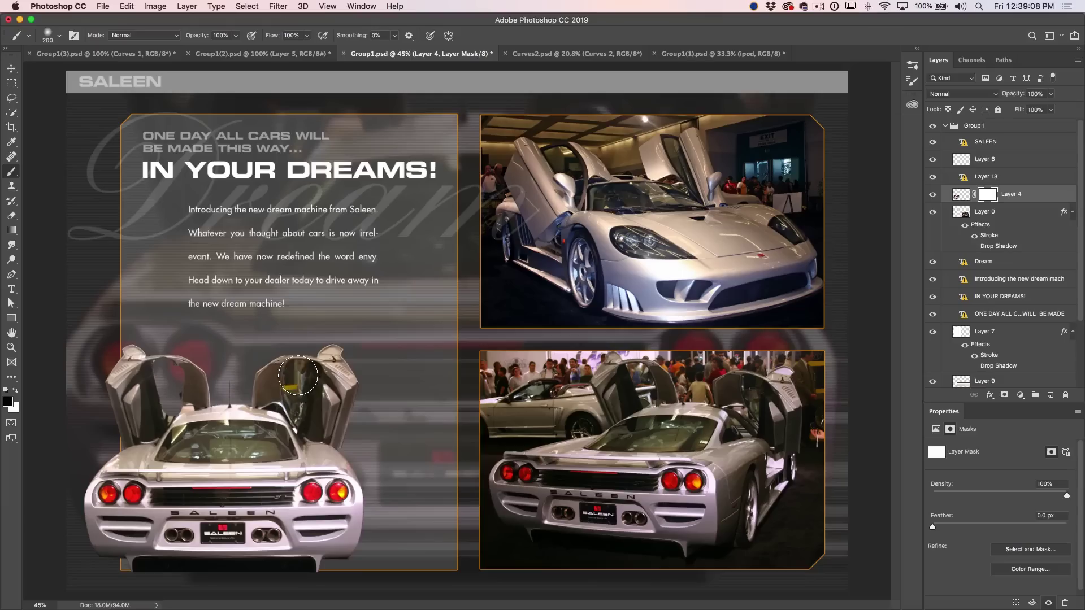
mouse_move(298, 376)
left_mouse_down()
mouse_move(297, 414)
mouse_move(300, 357)
mouse_move(383, 340)
left_mouse_up()
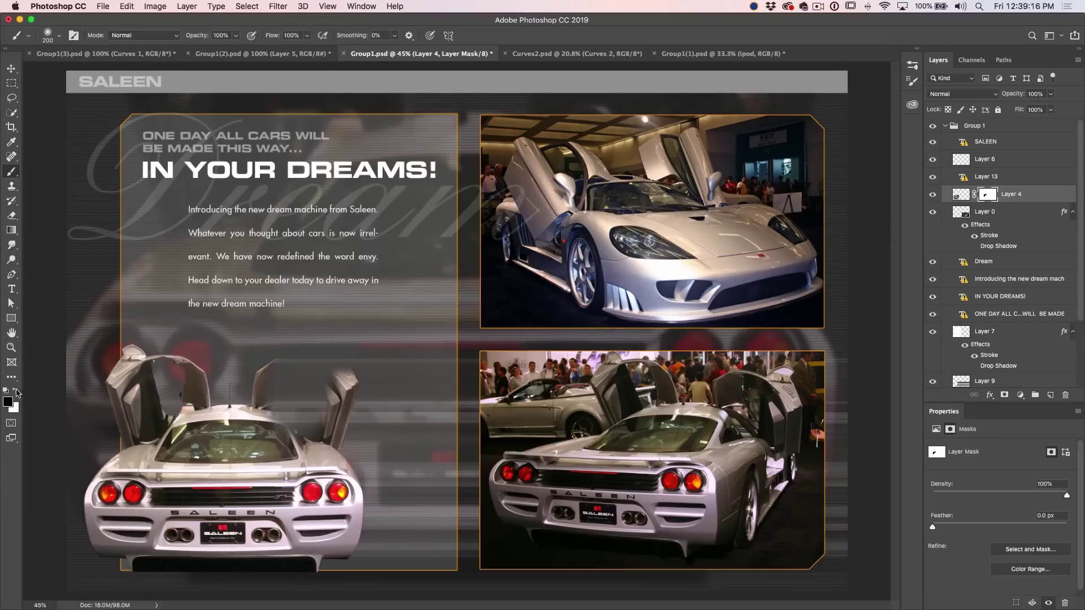
left_click_drag(266, 354, 326, 435)
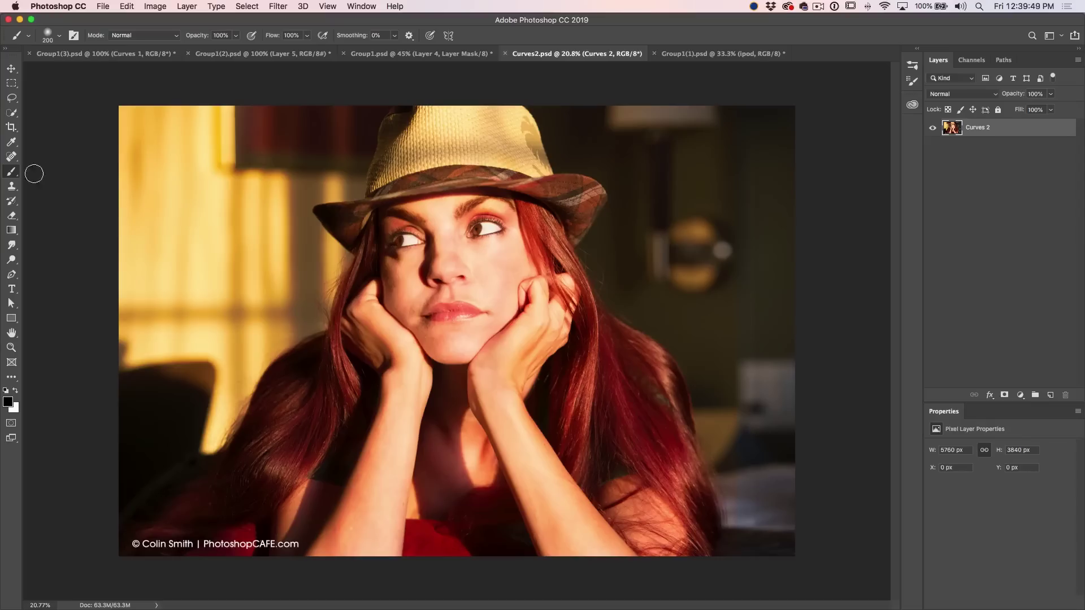
Step: Try the Clone Stamp on the wall lamp and streak, then add an empty Layer 1 above Curves 2
left_click(11, 187)
left_click(54, 188)
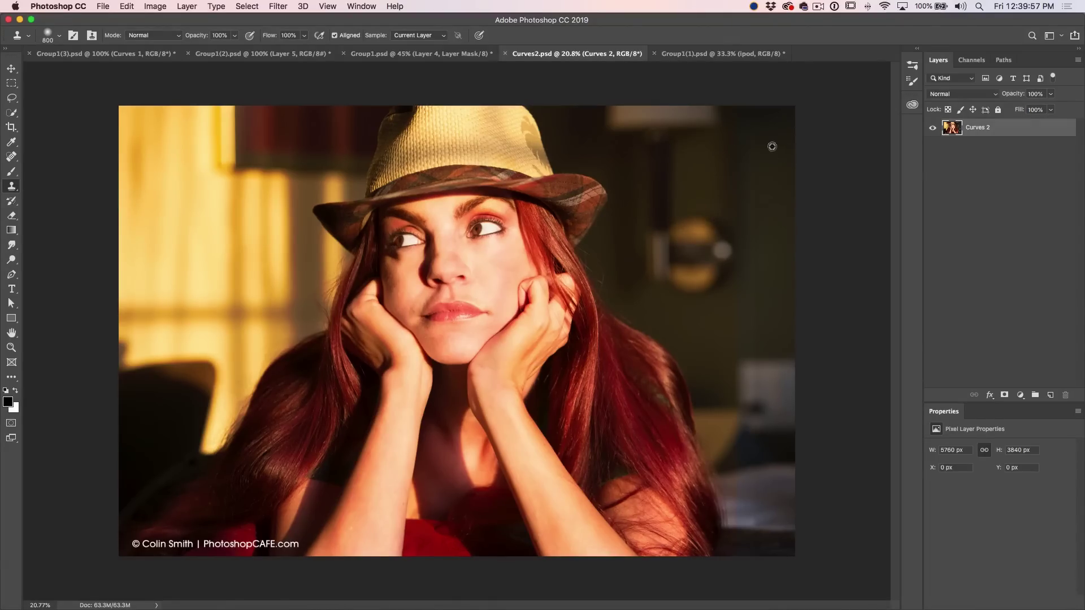
mouse_move(703, 230)
left_mouse_down()
mouse_move(701, 277)
mouse_move(693, 250)
mouse_move(719, 242)
left_mouse_up()
left_click(761, 172, "alt")
mouse_move(685, 190)
left_mouse_down()
mouse_move(674, 245)
mouse_move(659, 156)
left_mouse_up()
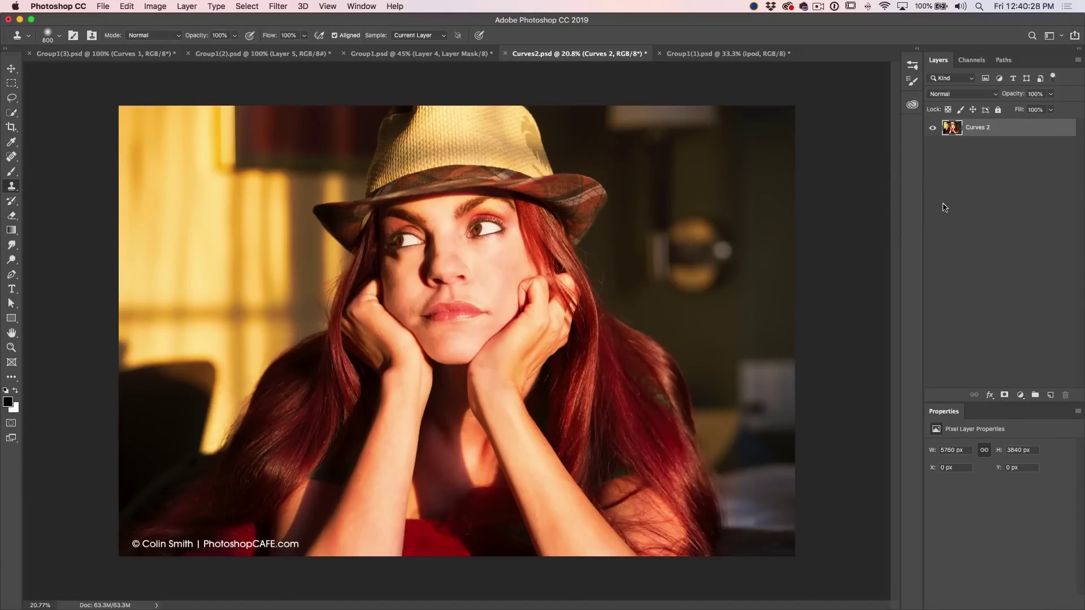
left_click(1044, 395)
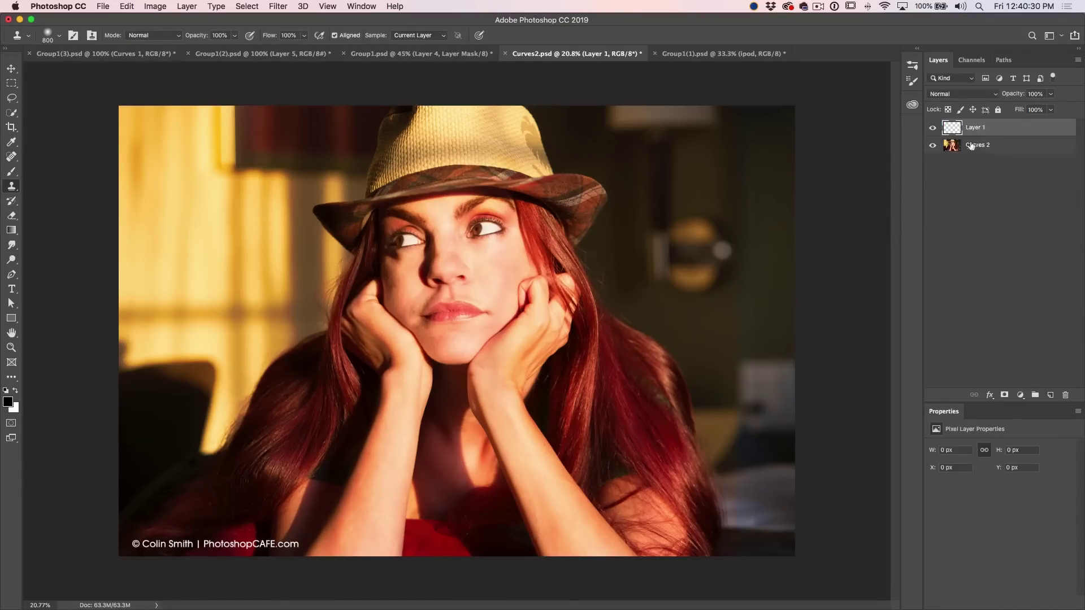
Step: With Clone Stamp sampling Current & Below, clone out the lamp's glow onto Layer 1
left_click(419, 35)
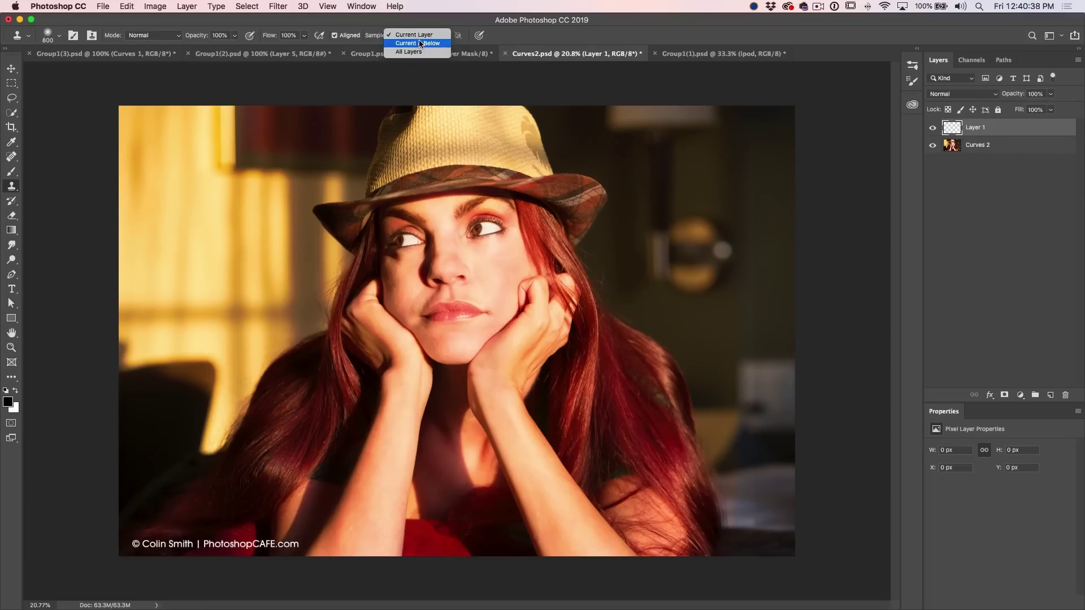
left_click(420, 43)
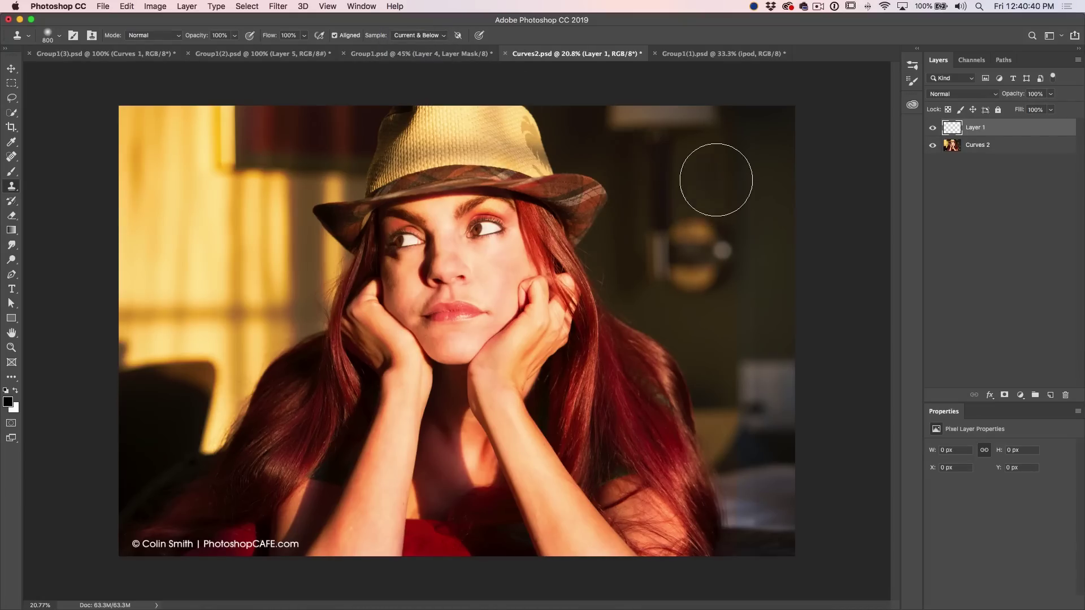
mouse_move(731, 187)
left_mouse_down()
mouse_move(694, 245)
mouse_move(711, 260)
mouse_move(692, 280)
mouse_move(717, 247)
left_mouse_up()
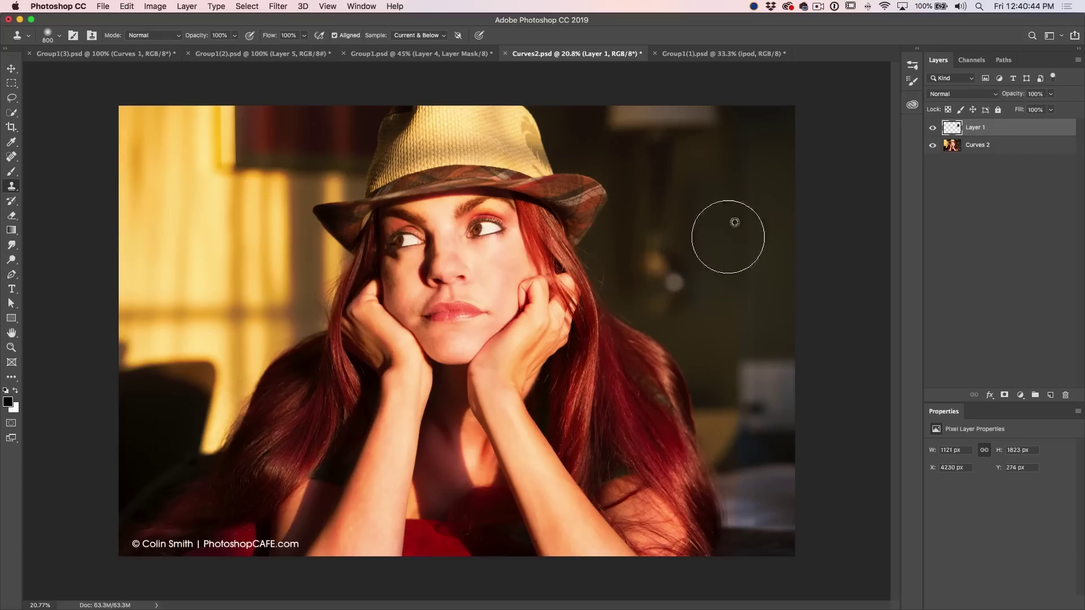
left_click_drag(648, 220, 654, 273)
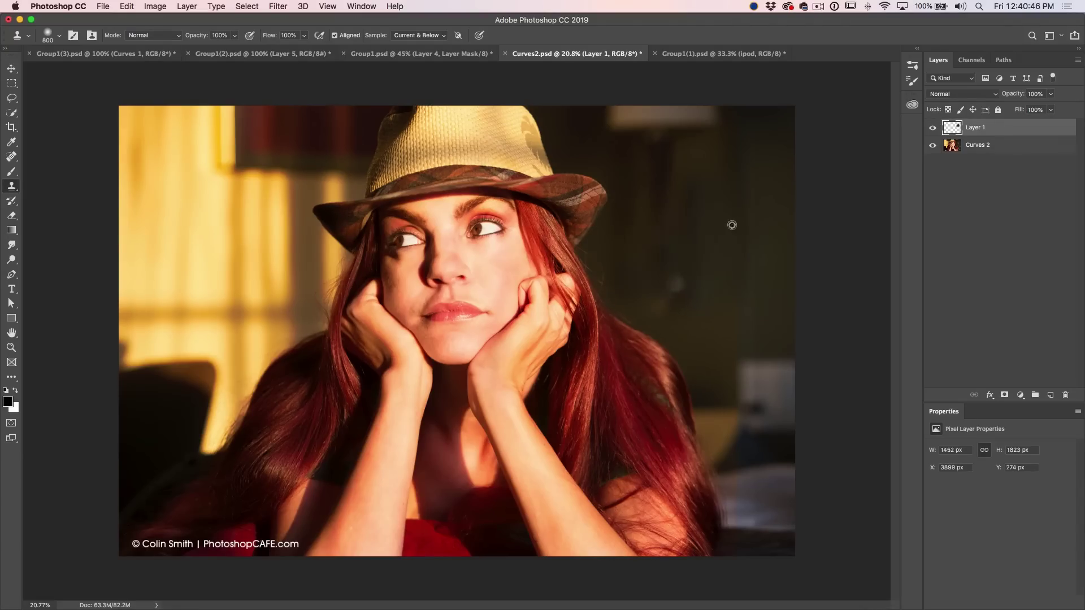
mouse_move(681, 201)
left_mouse_down()
mouse_move(659, 138)
mouse_move(627, 121)
mouse_move(687, 113)
mouse_move(626, 116)
mouse_move(654, 109)
left_mouse_up()
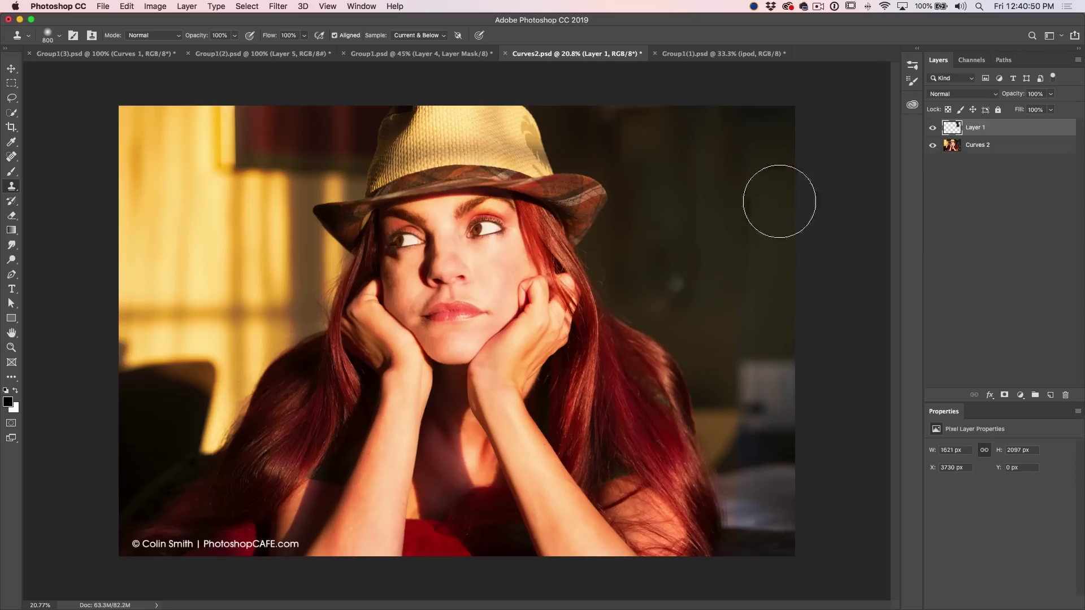
Step: Toggle Layer 1's visibility repeatedly to compare the cloned result with the original
left_click(932, 129)
left_click(933, 127)
left_click(933, 127)
left_click(933, 128)
left_click(934, 127)
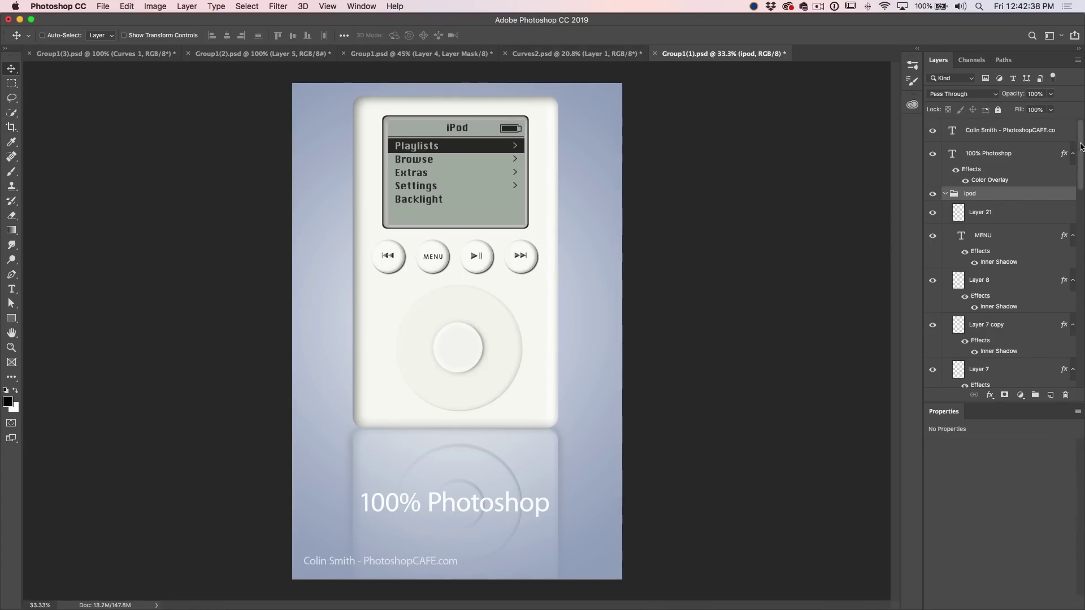
Step: Hide the rewind and play/pause icon layers, briefly toggling Layer 8's button icon
left_click_drag(1078, 147, 1074, 174)
left_click(932, 277)
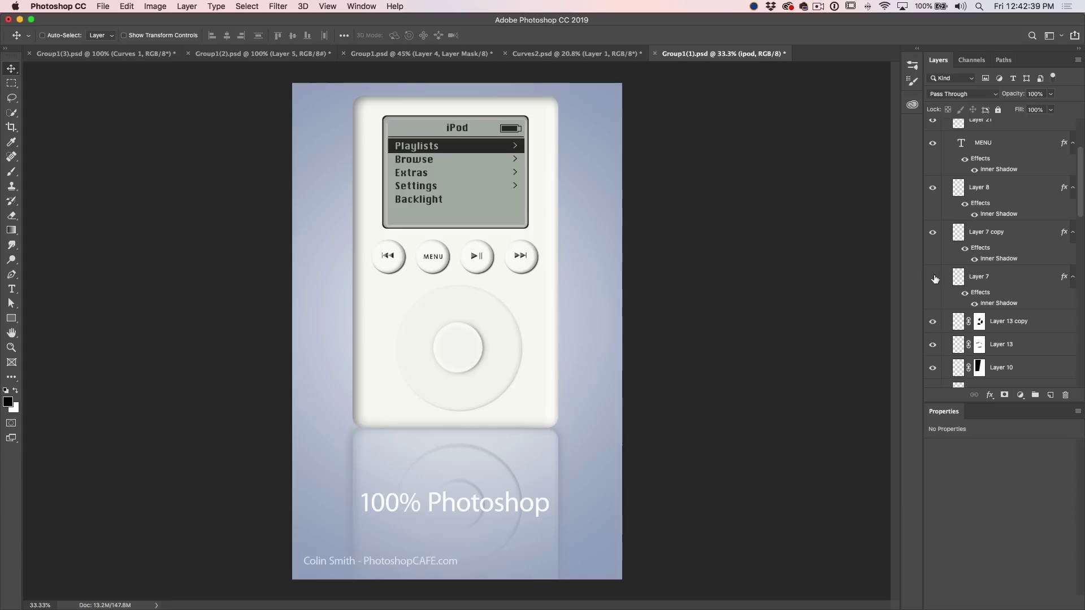
left_click(934, 238)
left_click(934, 190)
left_click(935, 188)
scroll(995, 229, "up", 4)
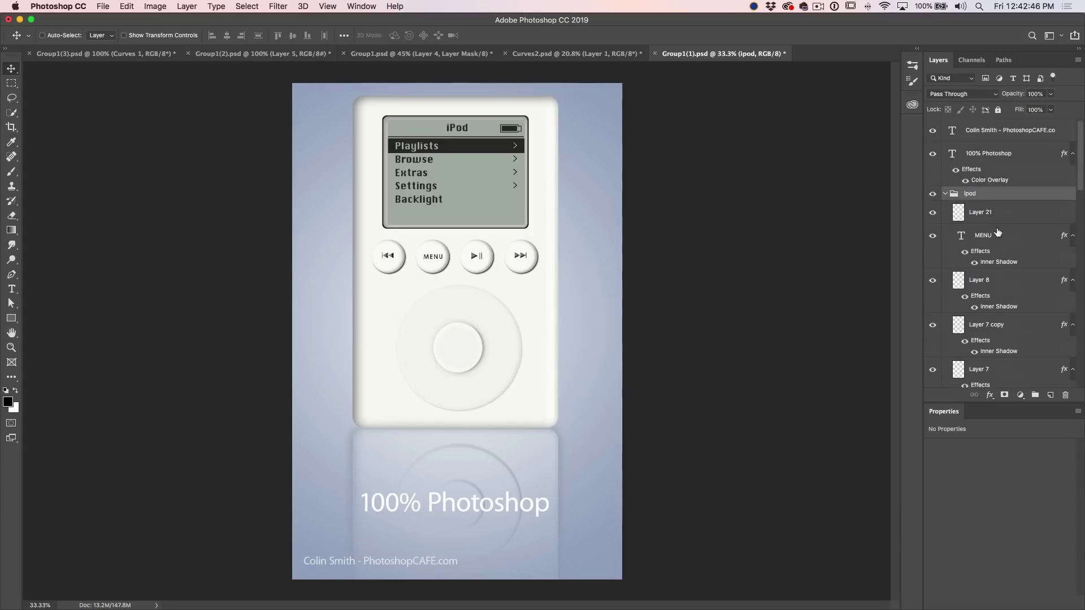
Step: Toggle and collapse the ipod group, then convert it to a Smart Object
left_click(933, 194)
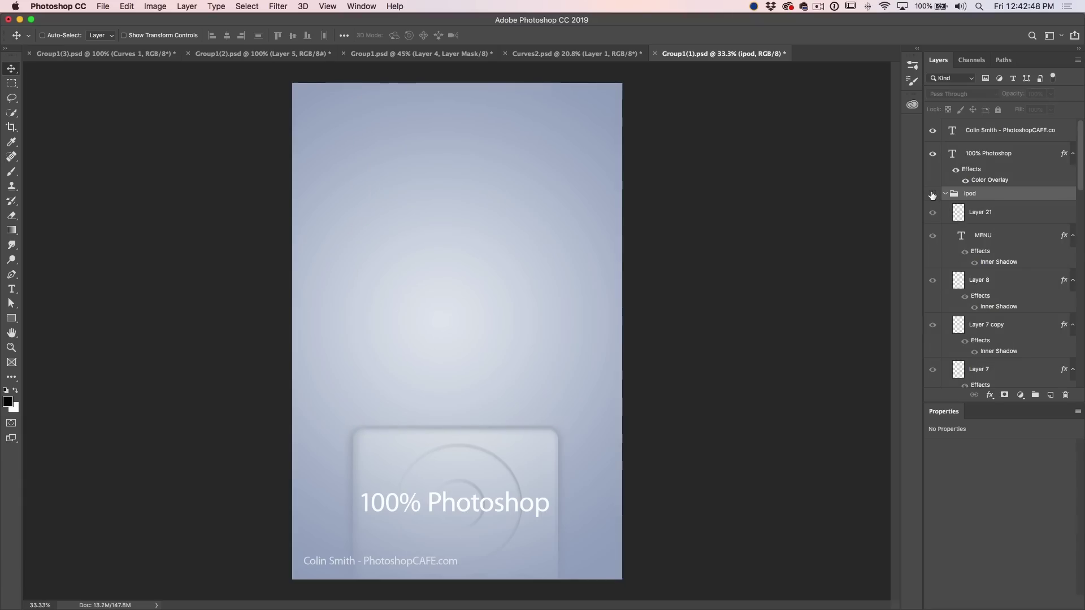
left_click(932, 193)
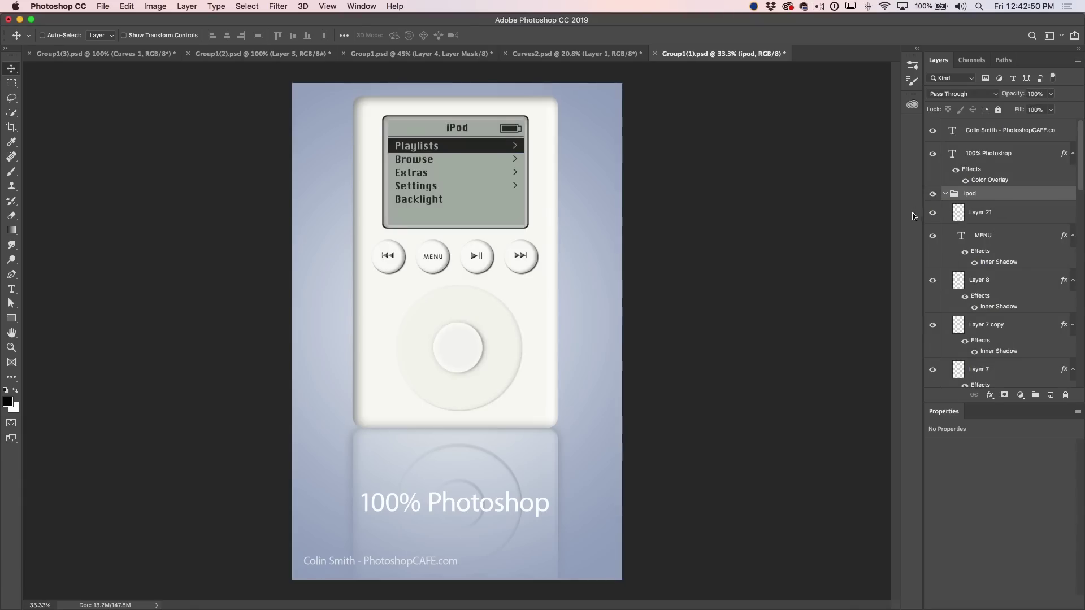
left_click(946, 194)
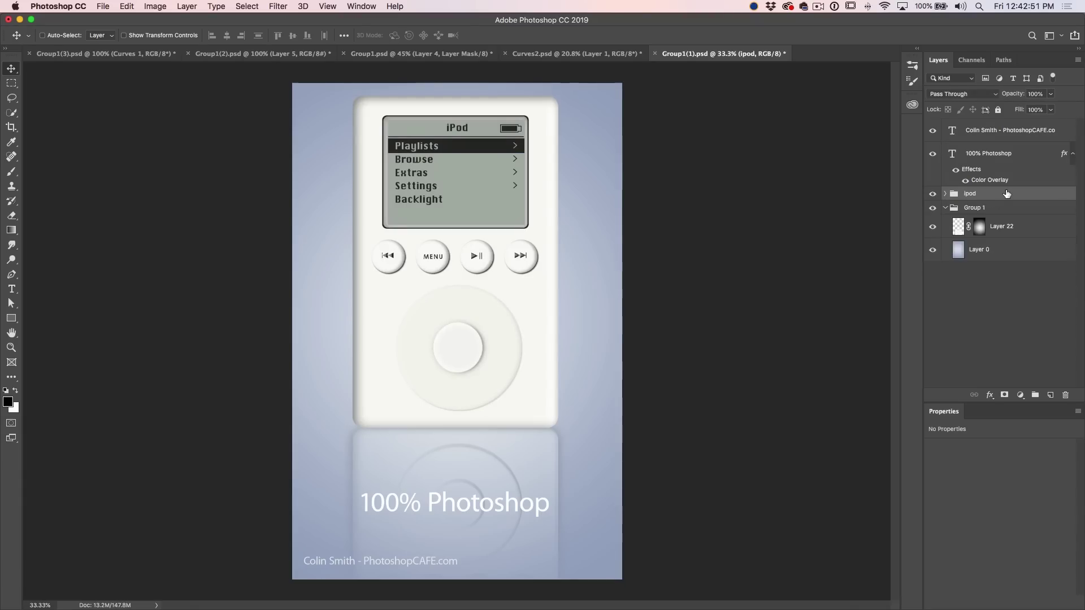
right_click(971, 195)
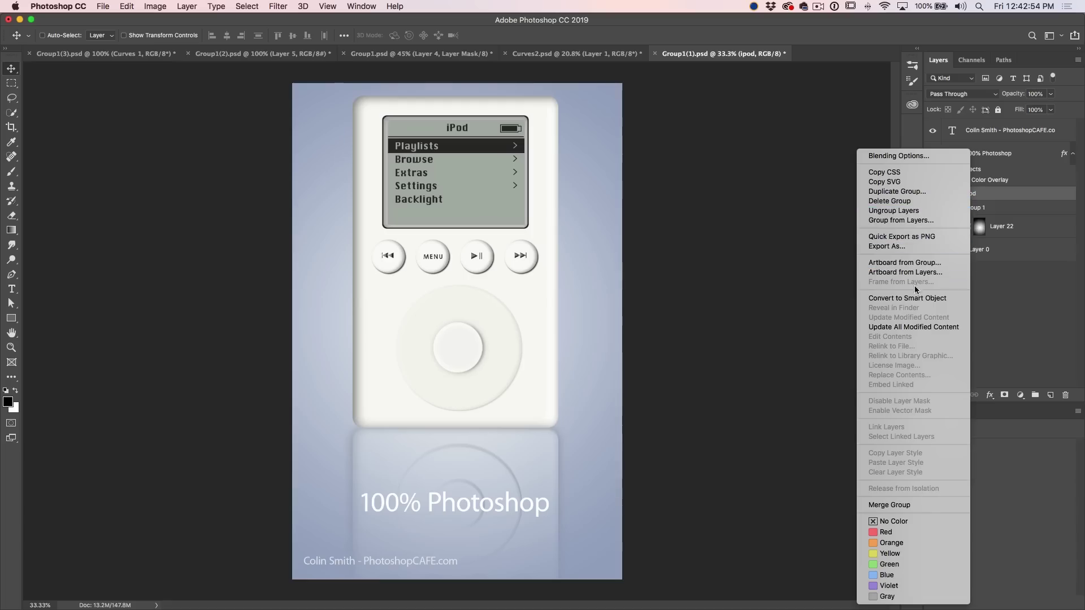
left_click(917, 300)
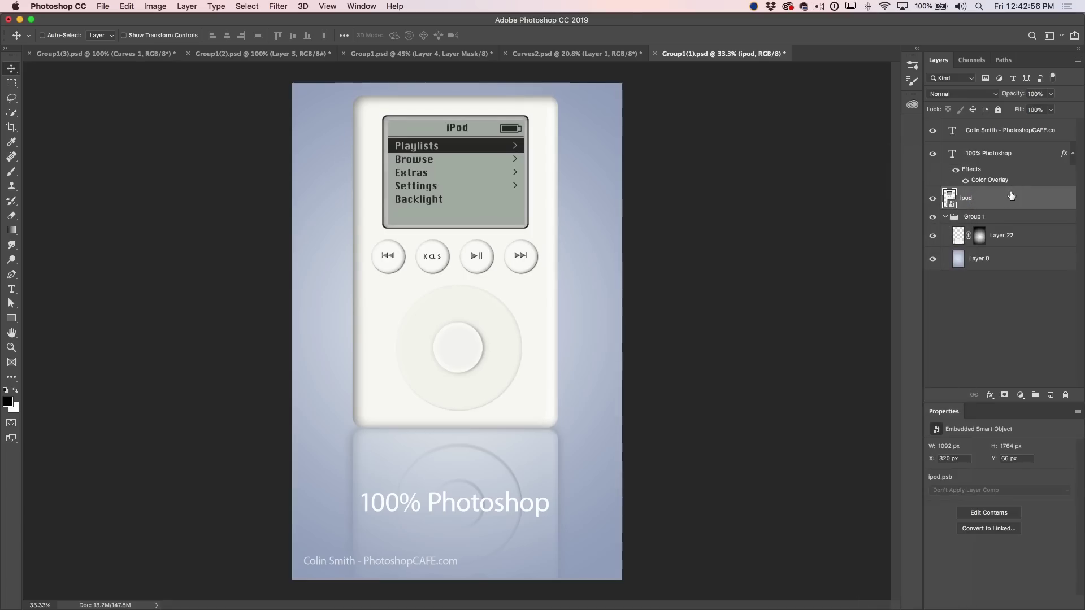
Step: Inspect the smart object's contents in ipod.psb, then close it without saving
double_click(952, 199)
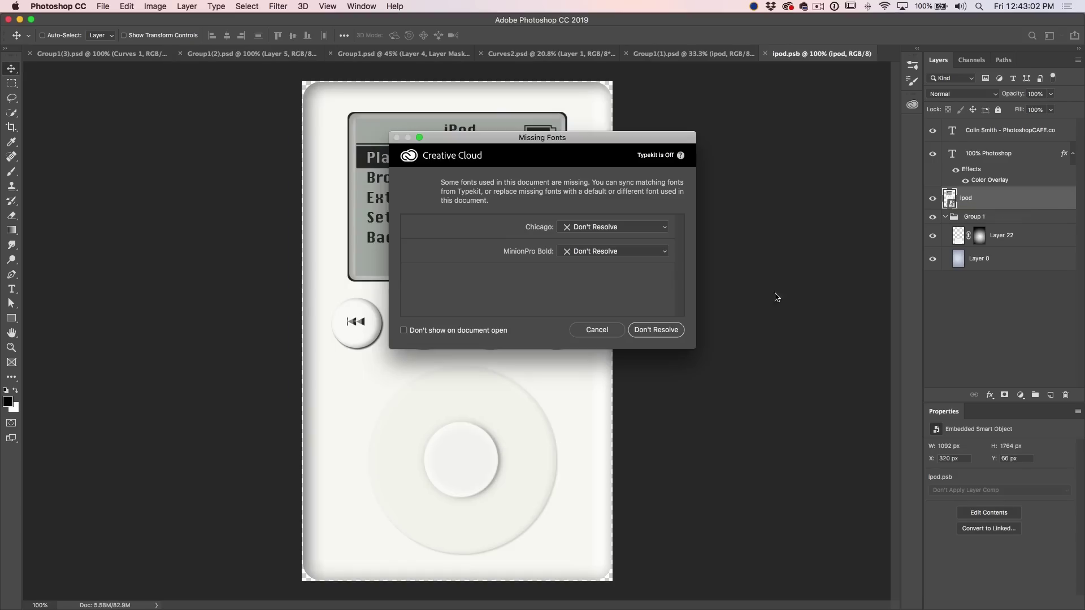
left_click(596, 330)
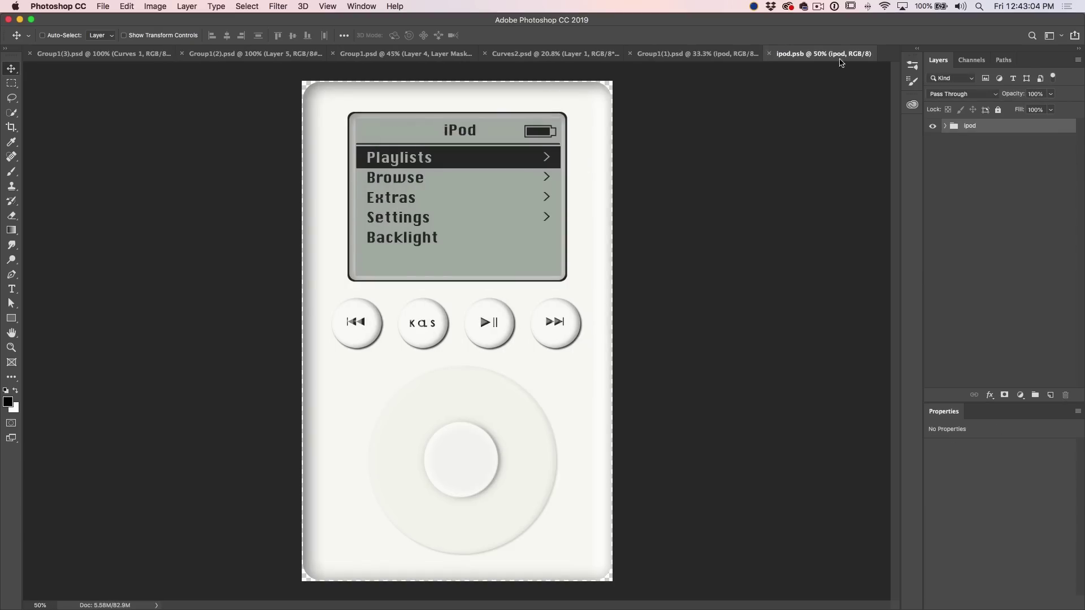
left_click(946, 126)
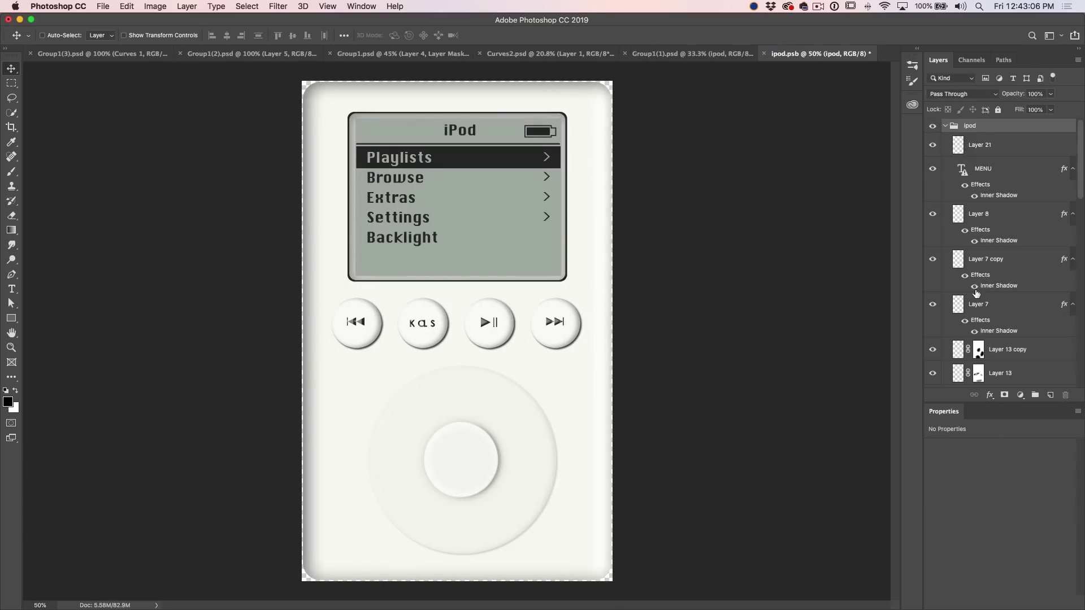
left_click(764, 54)
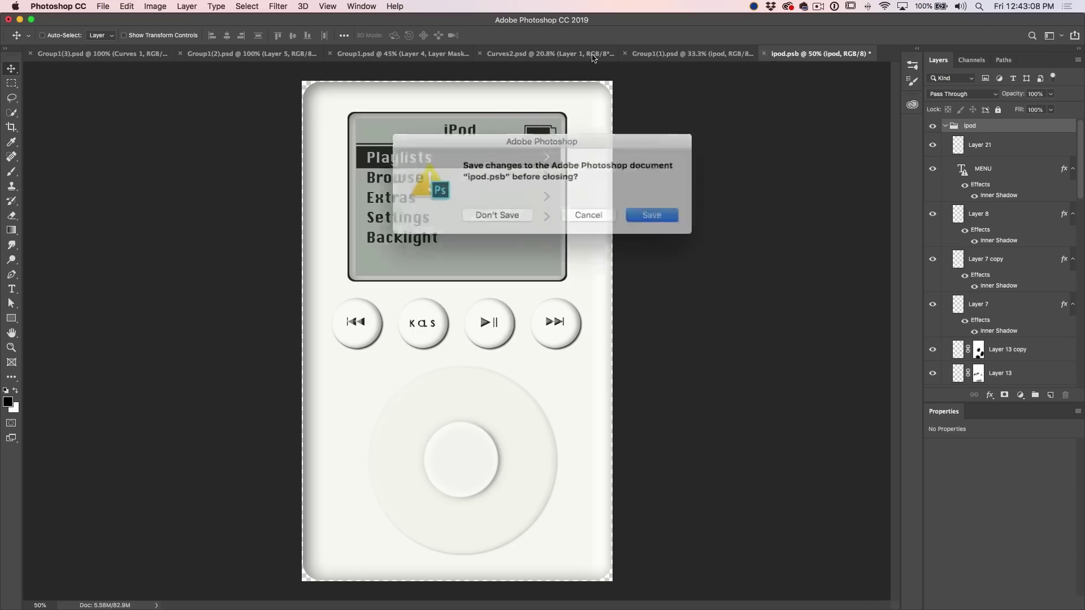
left_click(499, 215)
Step: Hide Group 1 so the iPod sits on a transparent background
left_click_drag(933, 131, 933, 154)
scroll(969, 260, "down", 5)
scroll(967, 288, "down", 5)
left_click(933, 335)
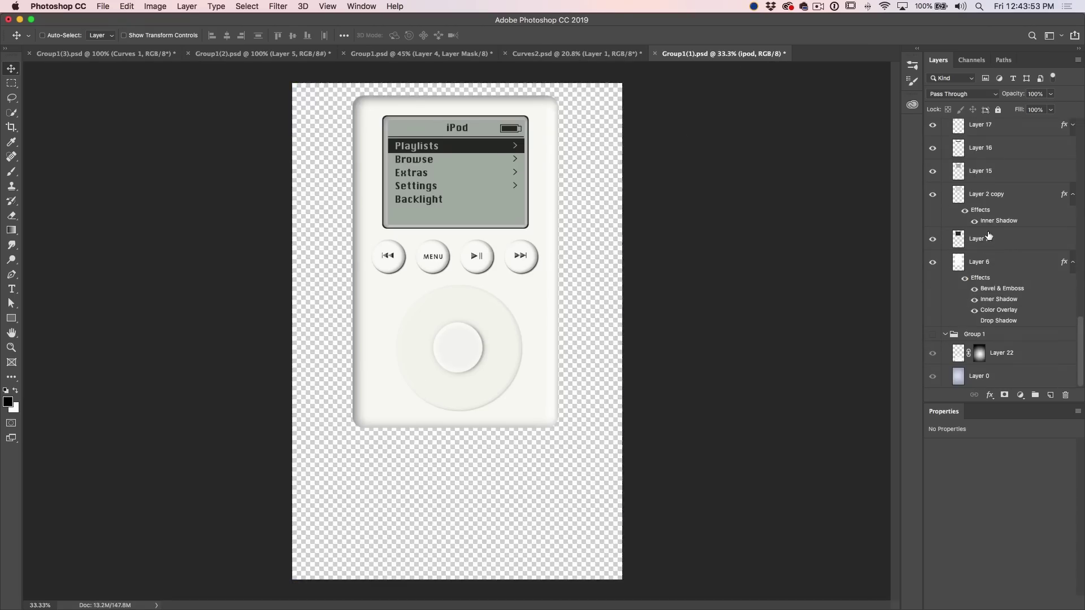
Step: Stamp all visible layers into Layer 21 with Shift+Option+Cmd+E
scroll(987, 234, "up", 10)
scroll(987, 234, "up", 5)
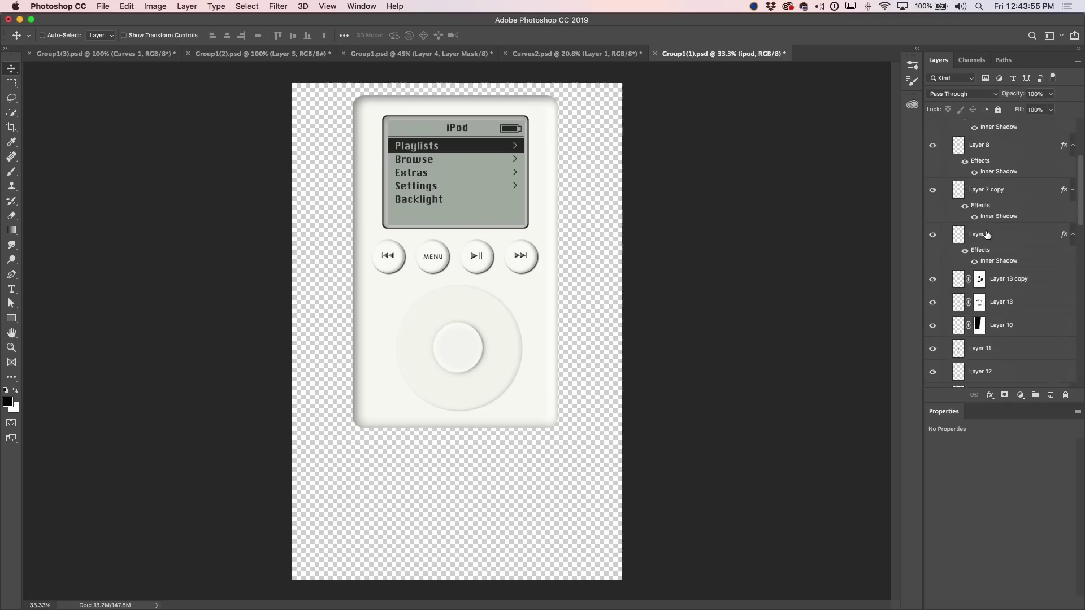
left_click(997, 211)
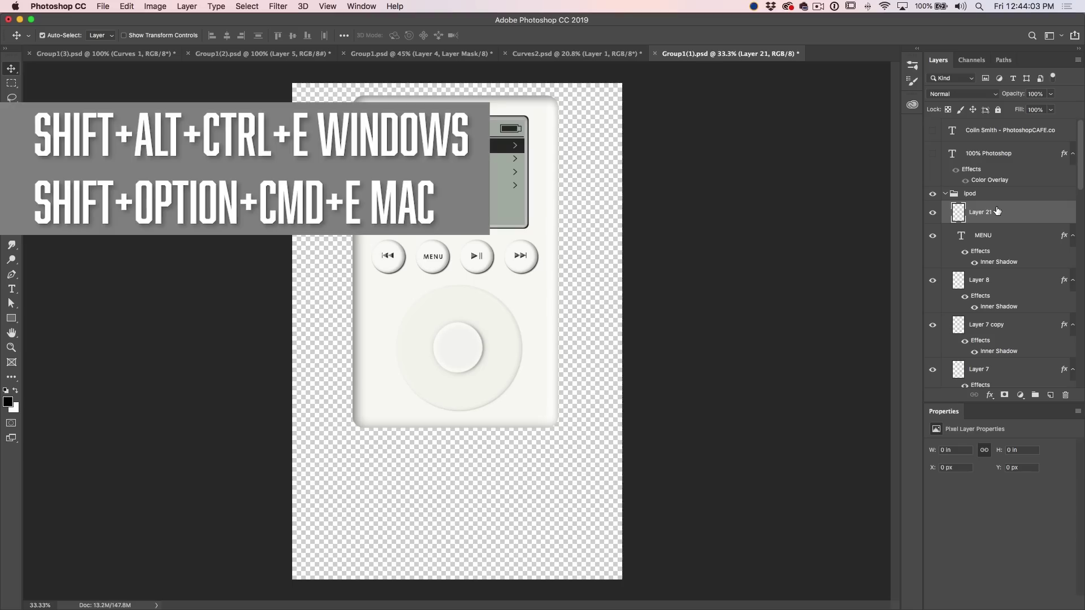
key("alt+shift+super+e")
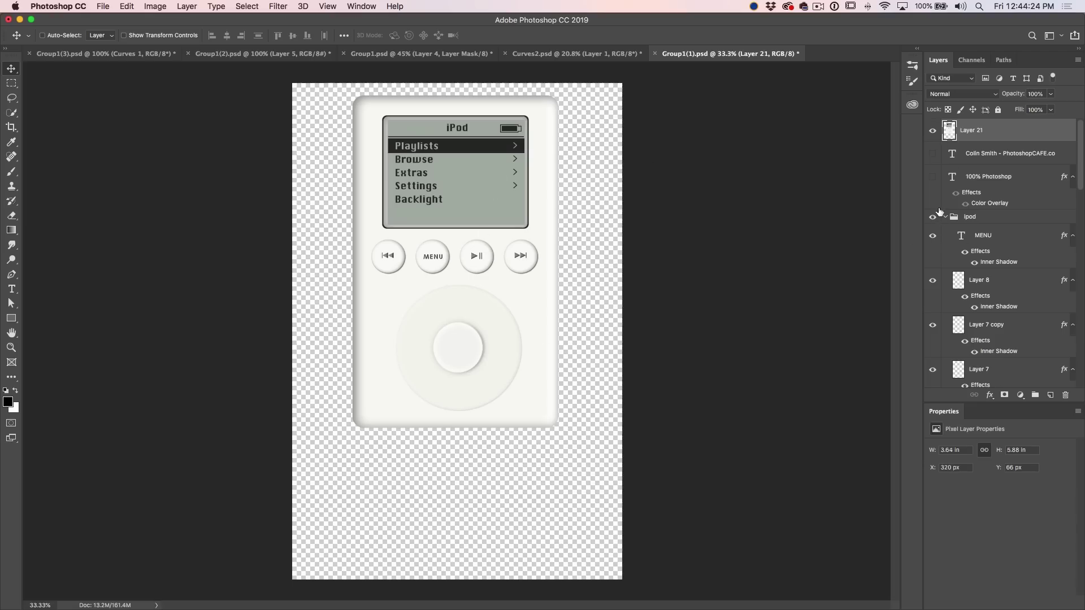
Step: Hide the original ipod group and restore the 100% Photoshop caption and Group 1 background
left_click(932, 131)
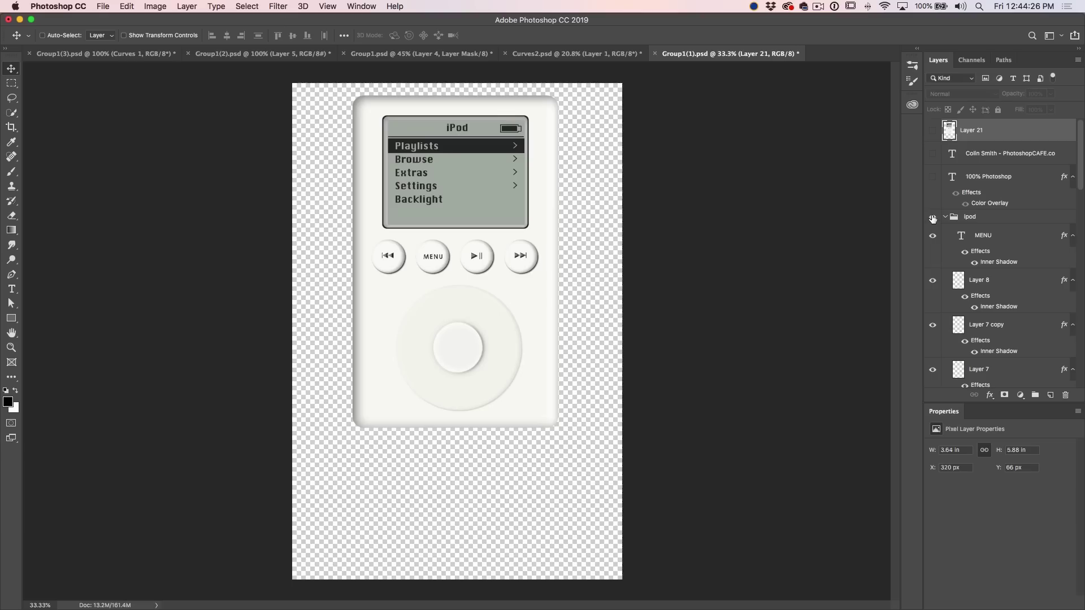
left_click(933, 217)
left_click(933, 131)
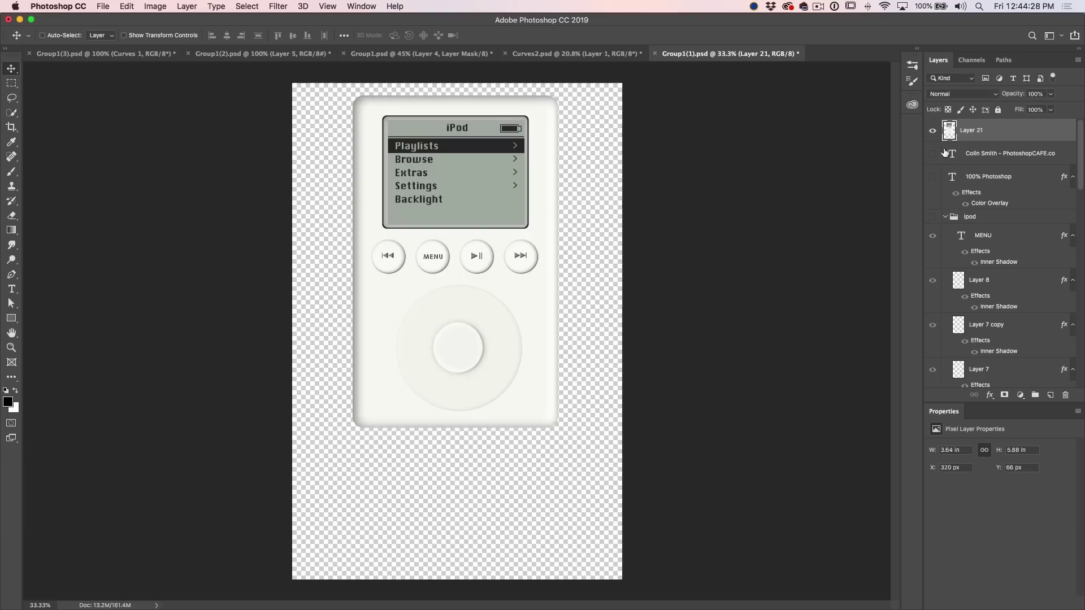
left_click(933, 177)
scroll(973, 240, "down", 10)
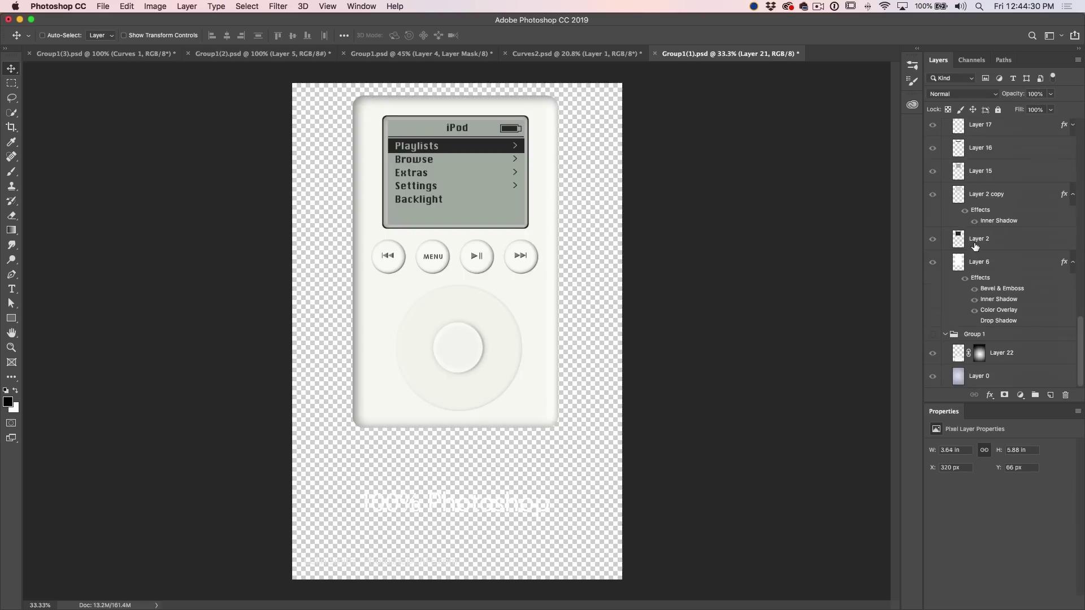
left_click(933, 354)
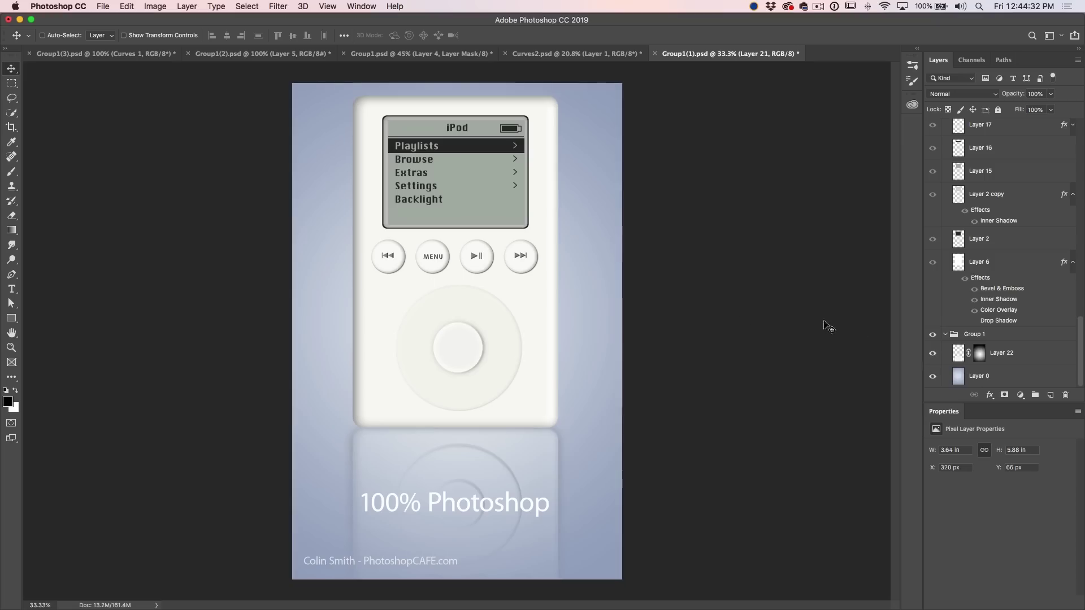
scroll(991, 168, "up", 10)
left_click(933, 131)
left_click(933, 131)
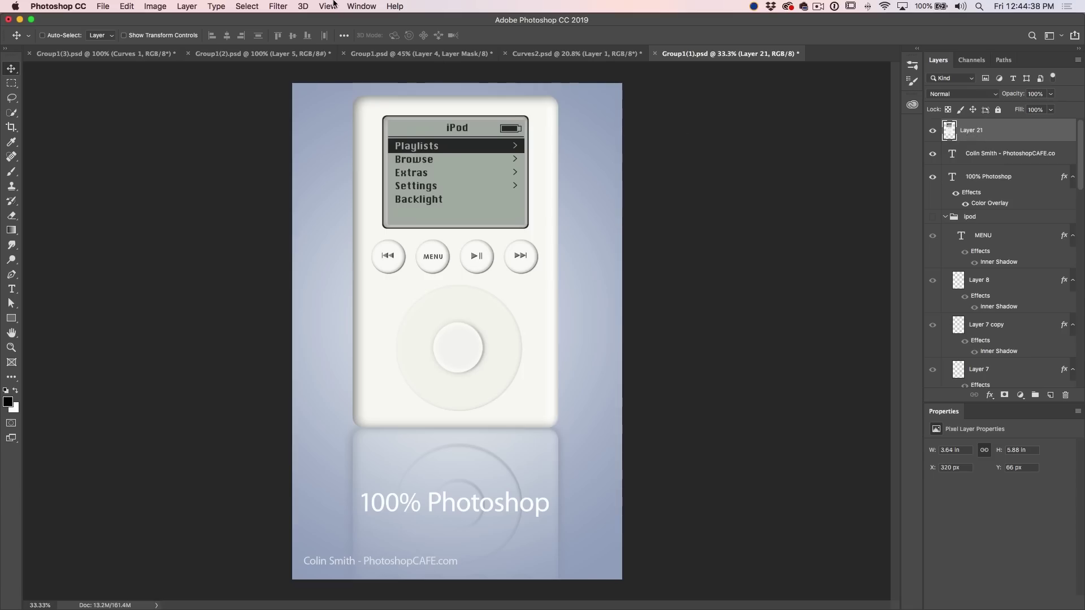
left_click(279, 6)
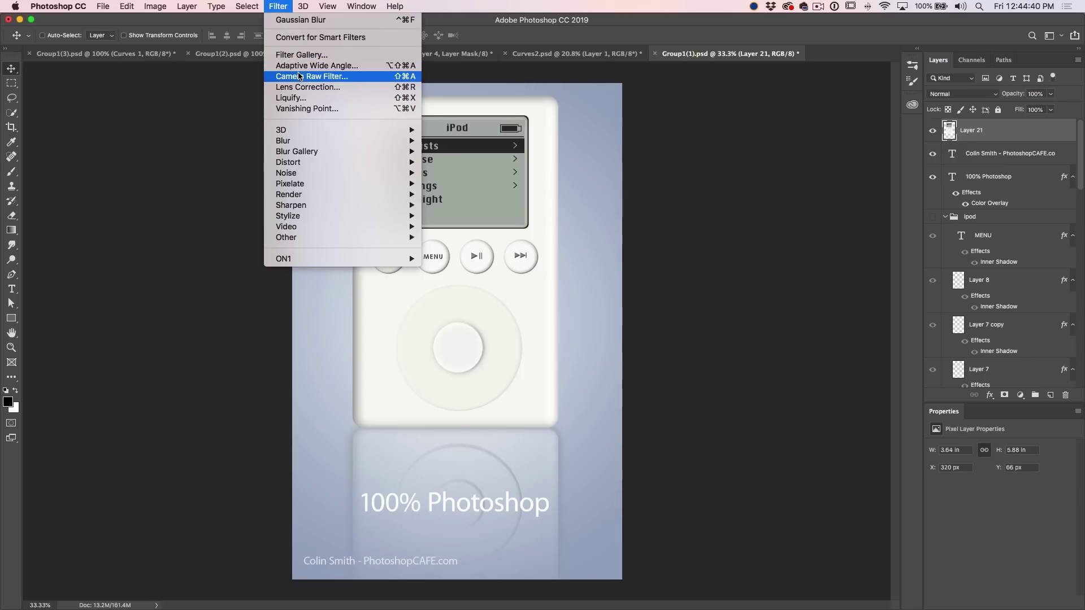
Step: Apply a Camera Raw Filter to Layer 21 (Contrast -15, Shadows +9, Clarity +45) and compare with the original
left_click(337, 77)
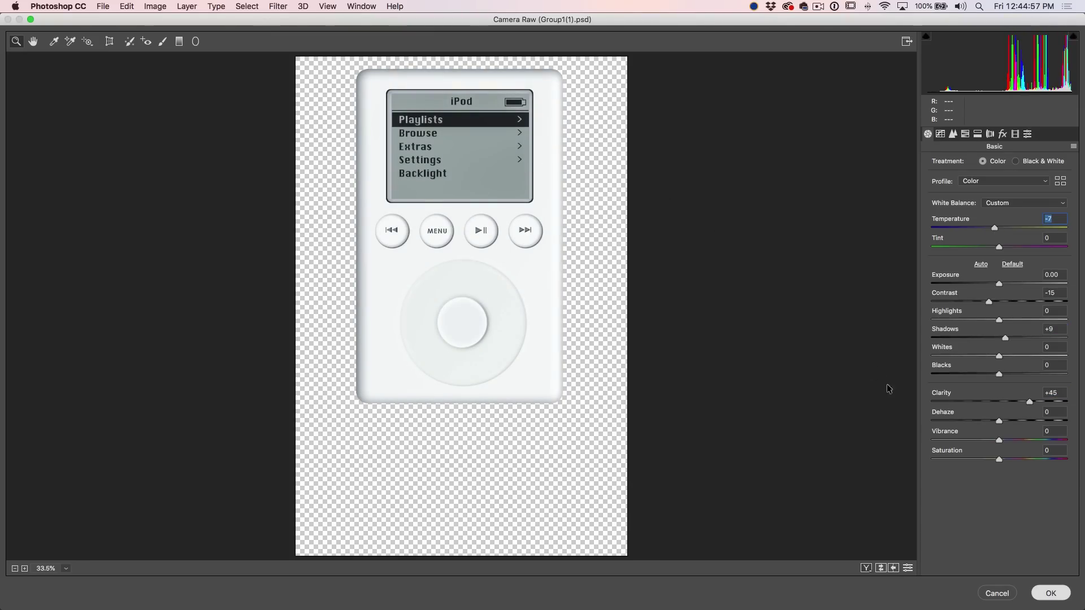
key("Return")
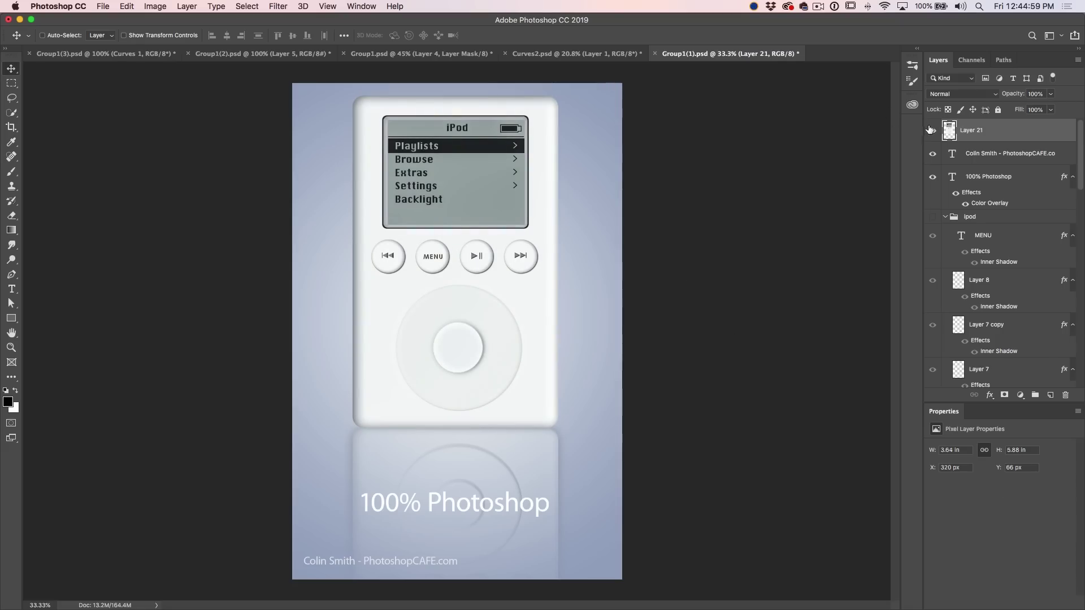
left_click(933, 131)
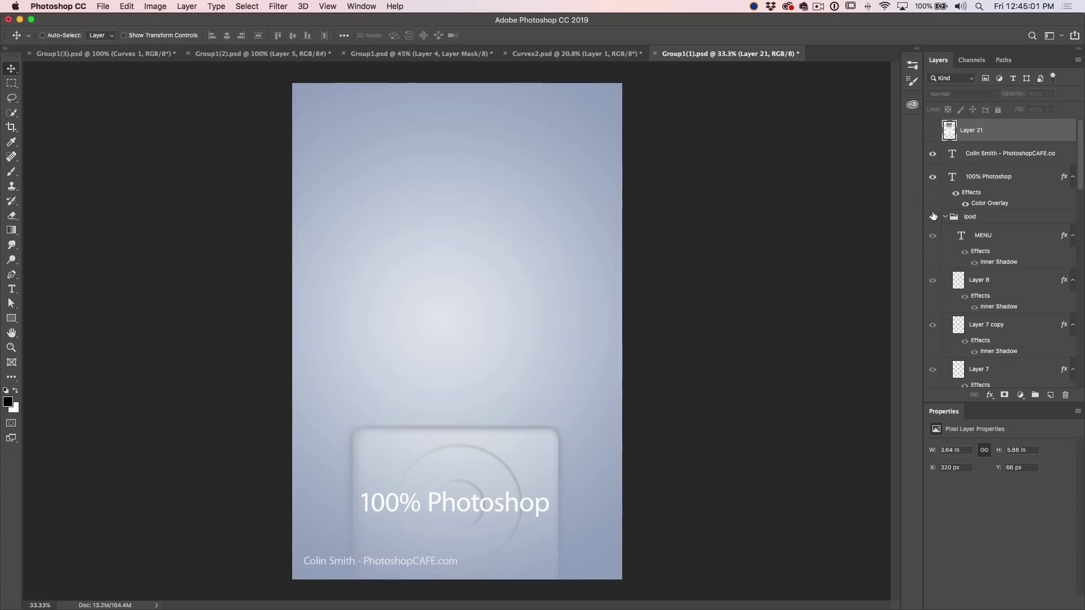
left_click(933, 217)
left_click(934, 130)
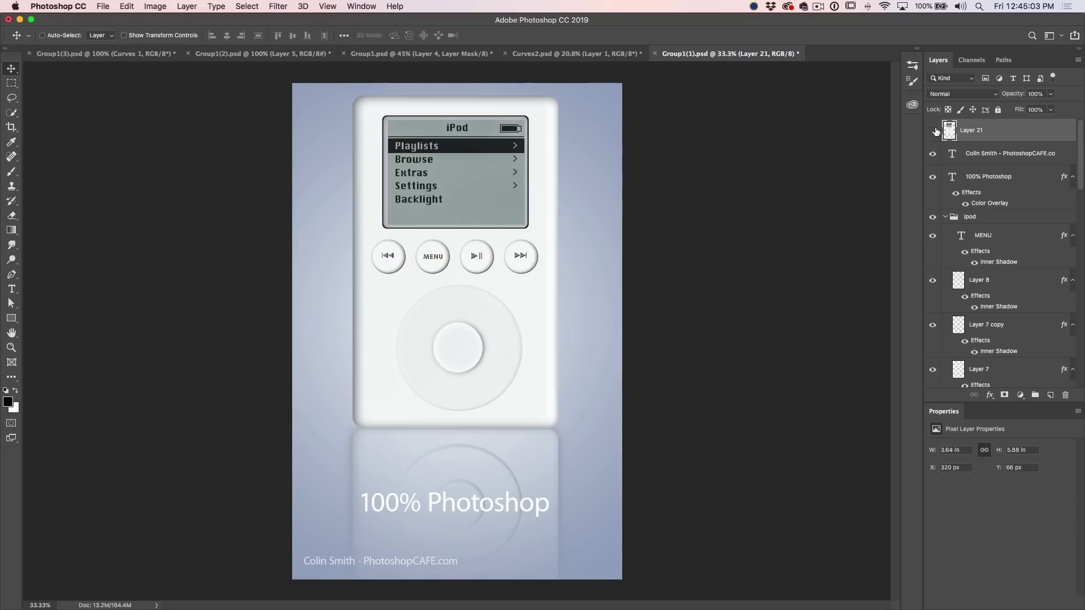